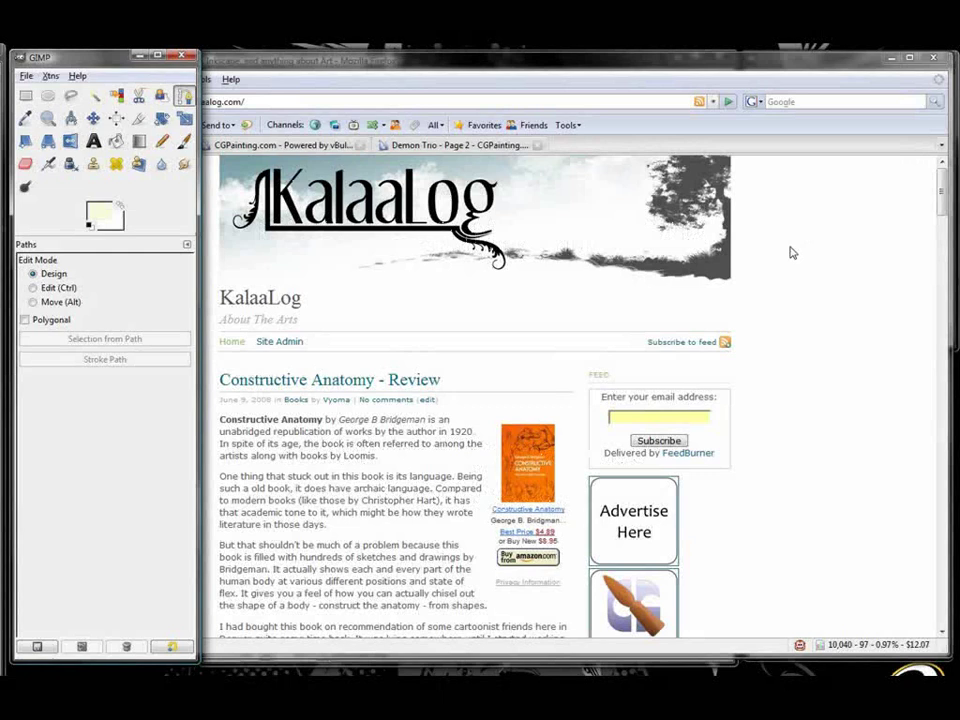
# Step: Look over the CGPainting.com forum, the KalaaLog blog and the Demon Trio thread in Firefox
pyautogui.click(286, 147)
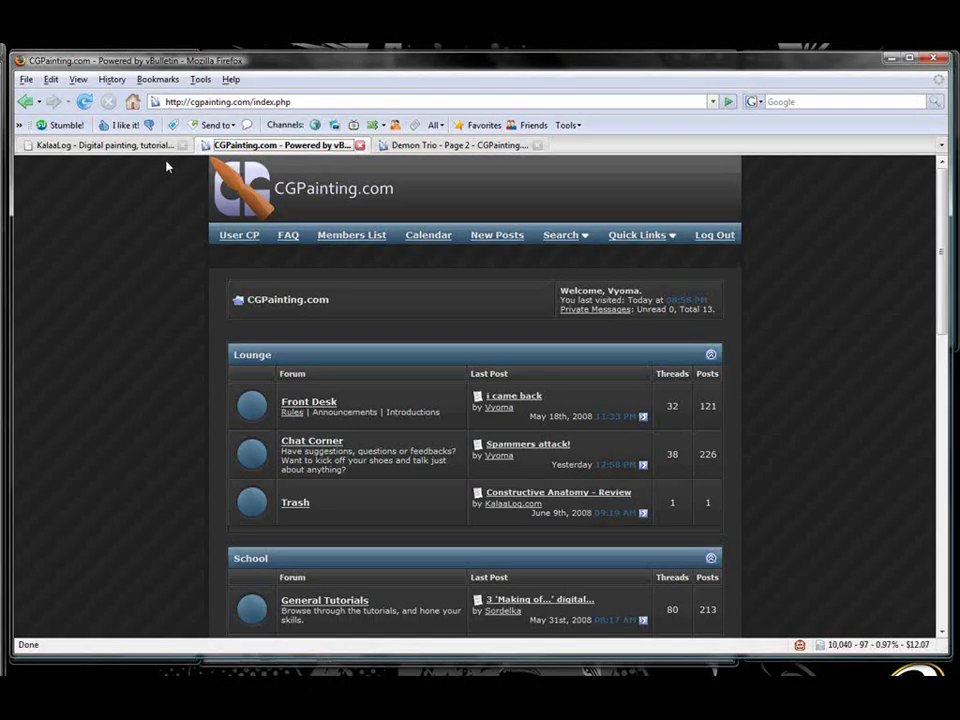
pyautogui.click(133, 149)
pyautogui.click(242, 147)
pyautogui.click(430, 145)
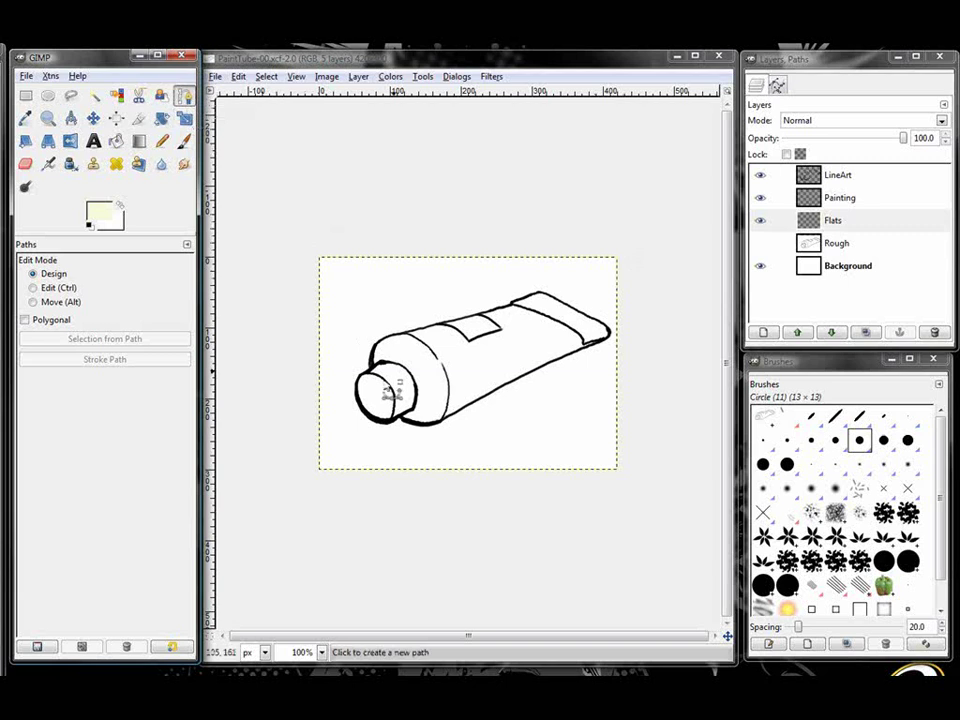
# Step: Start a path in Design mode at the tube's shoulder beside the cap, tracing the upper edge to the flat end's far corner
pyautogui.click(47, 117)
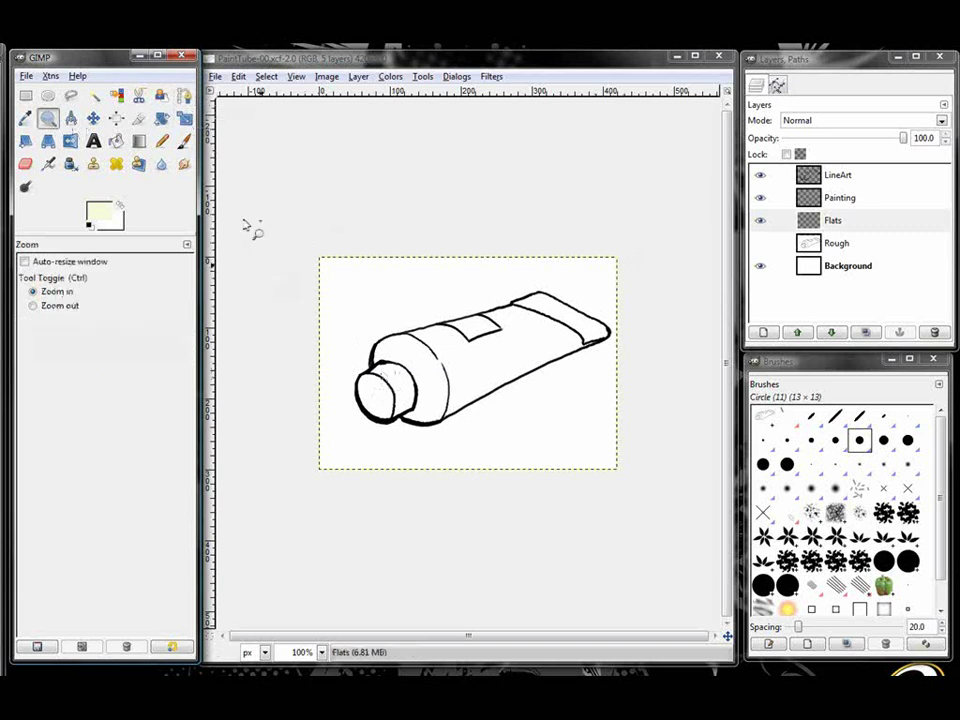
pyautogui.moveTo(330, 262)
pyautogui.mouseDown()
pyautogui.moveTo(439, 339)
pyautogui.moveTo(621, 441)
pyautogui.mouseUp()
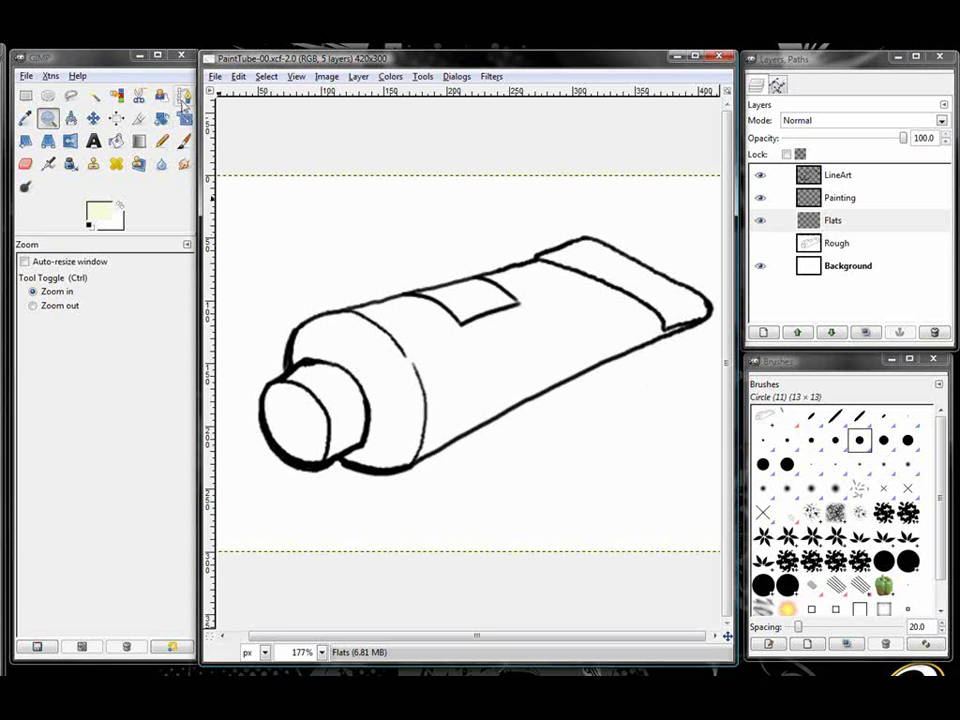
pyautogui.click(184, 96)
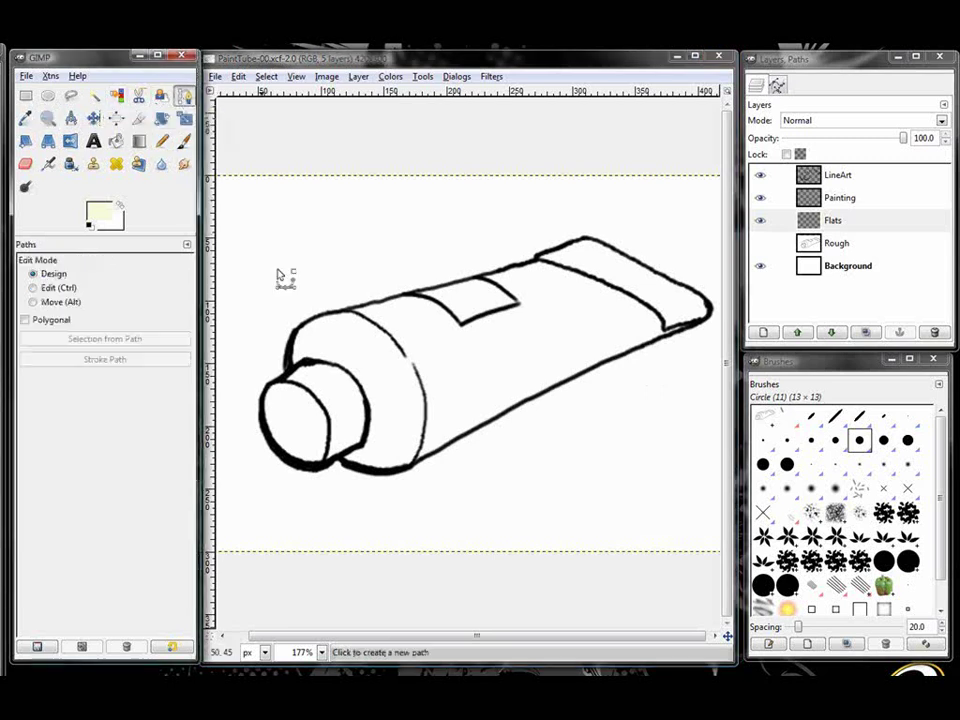
pyautogui.click(288, 368)
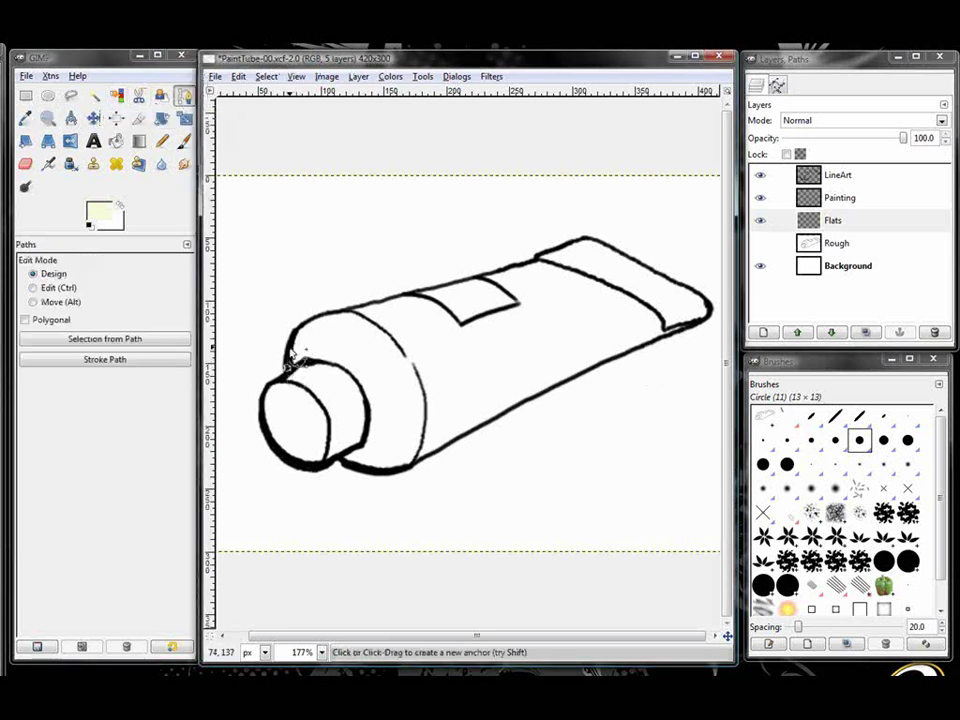
pyautogui.click(293, 329)
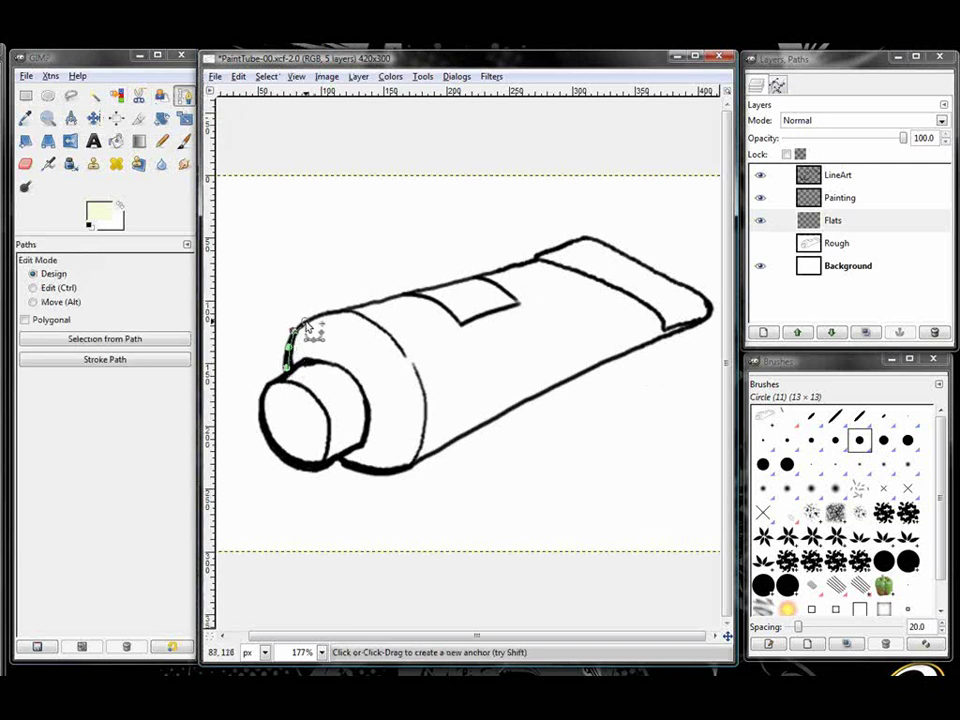
pyautogui.click(326, 311)
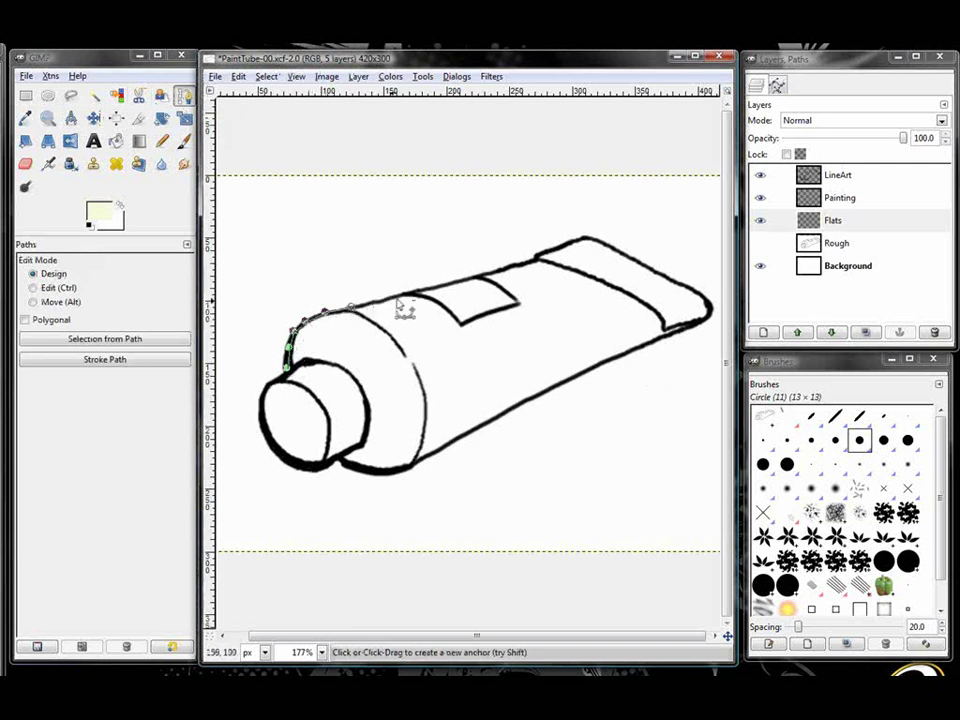
pyautogui.click(394, 294)
pyautogui.click(450, 284)
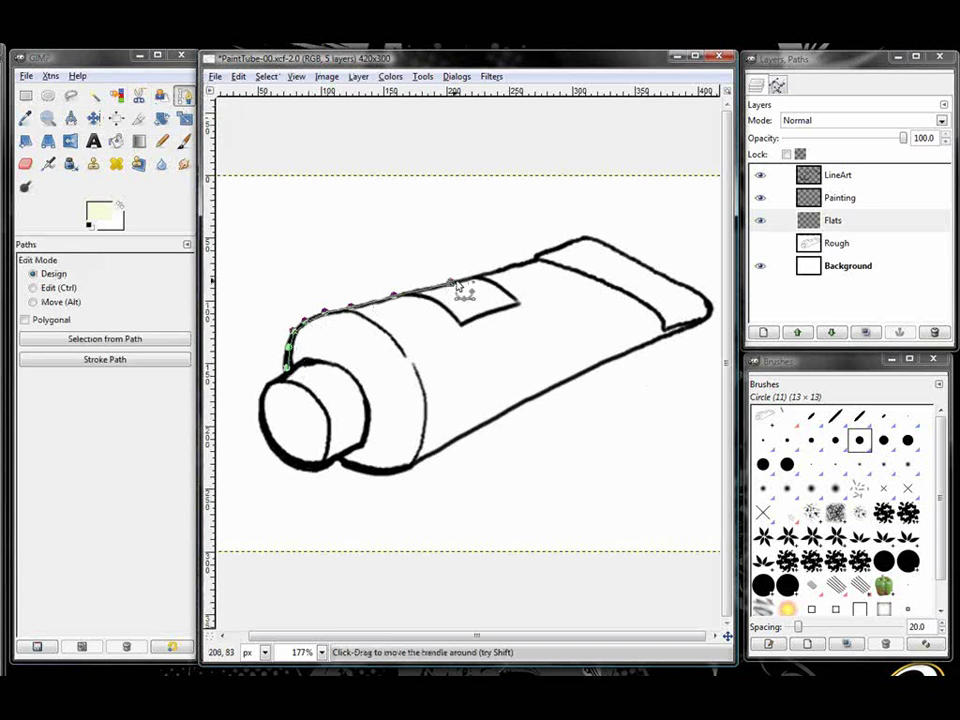
pyautogui.click(498, 271)
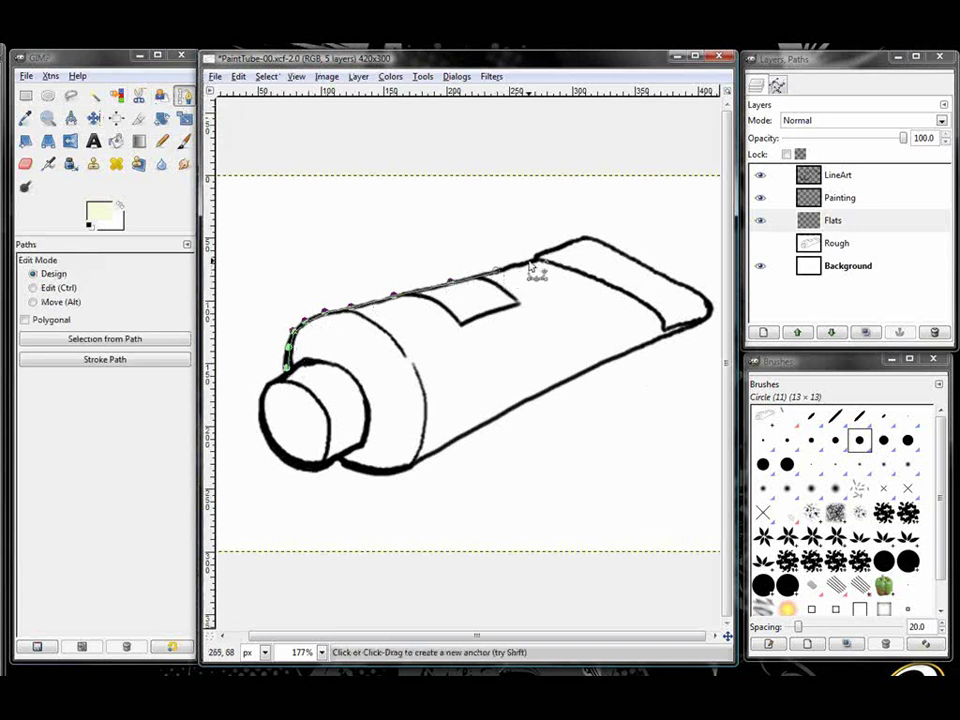
pyautogui.click(540, 258)
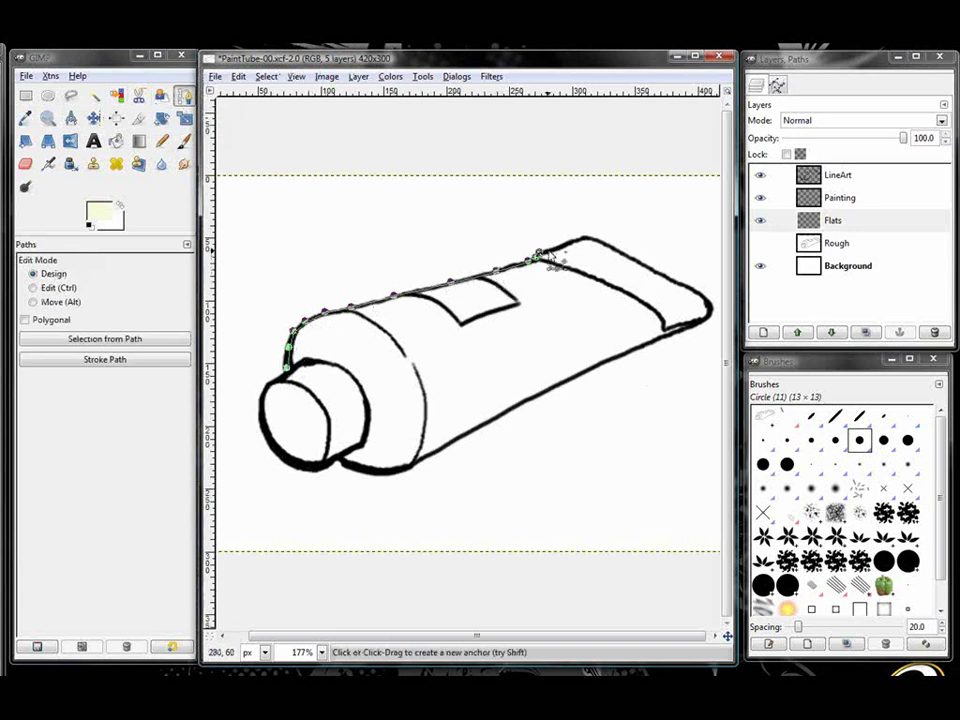
pyautogui.click(584, 238)
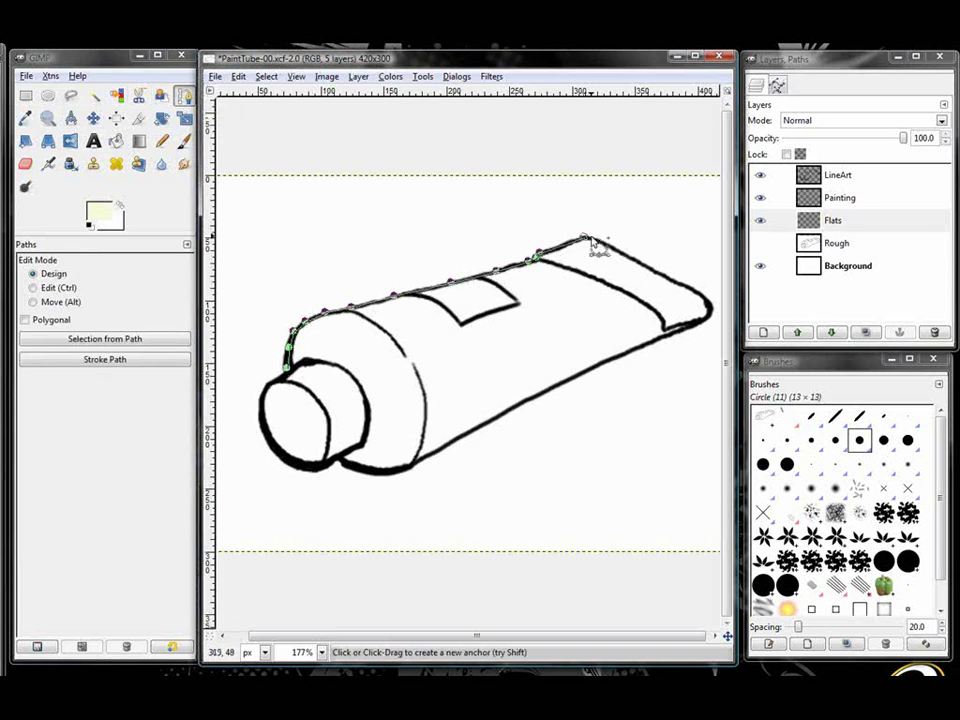
# Step: Continue the path around the flat end of the tube and back along its lower edge to the shoulder line
pyautogui.click(641, 264)
pyautogui.click(693, 291)
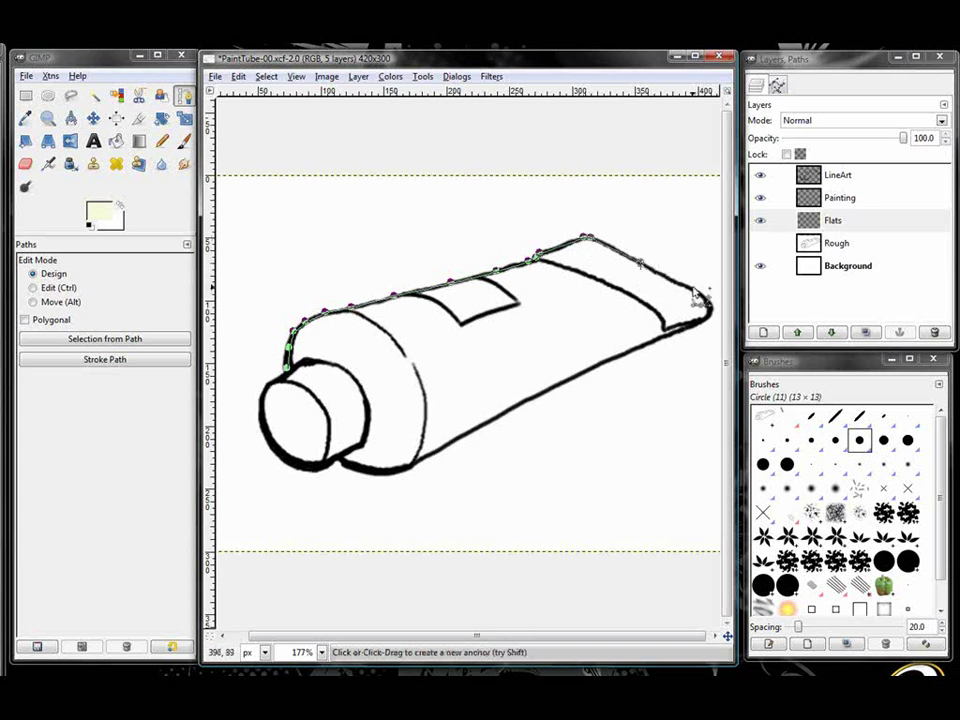
pyautogui.click(710, 311)
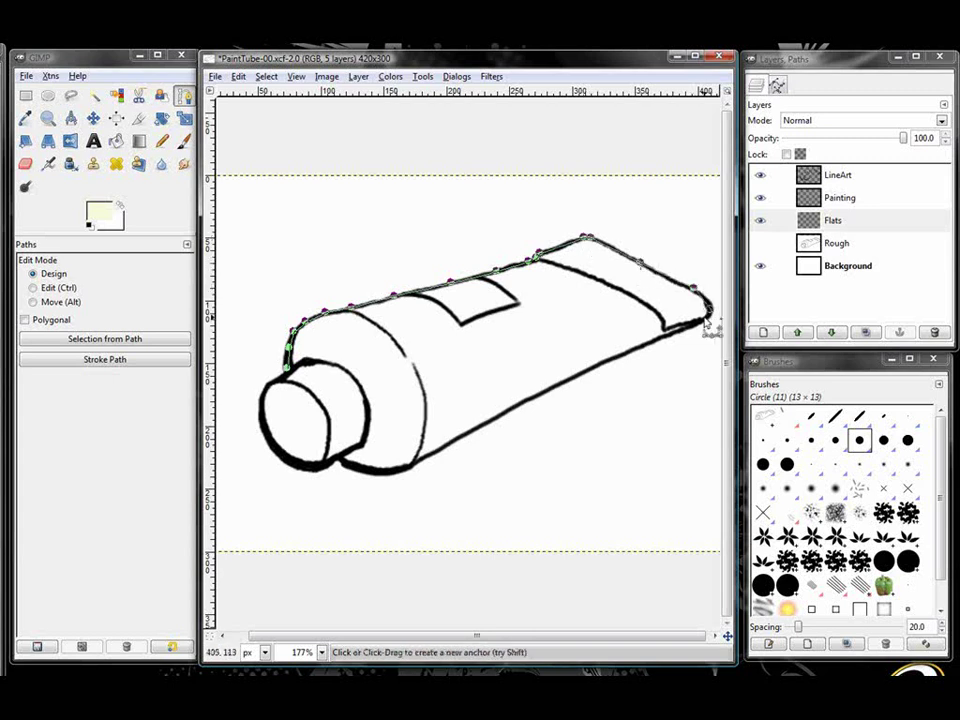
pyautogui.click(601, 362)
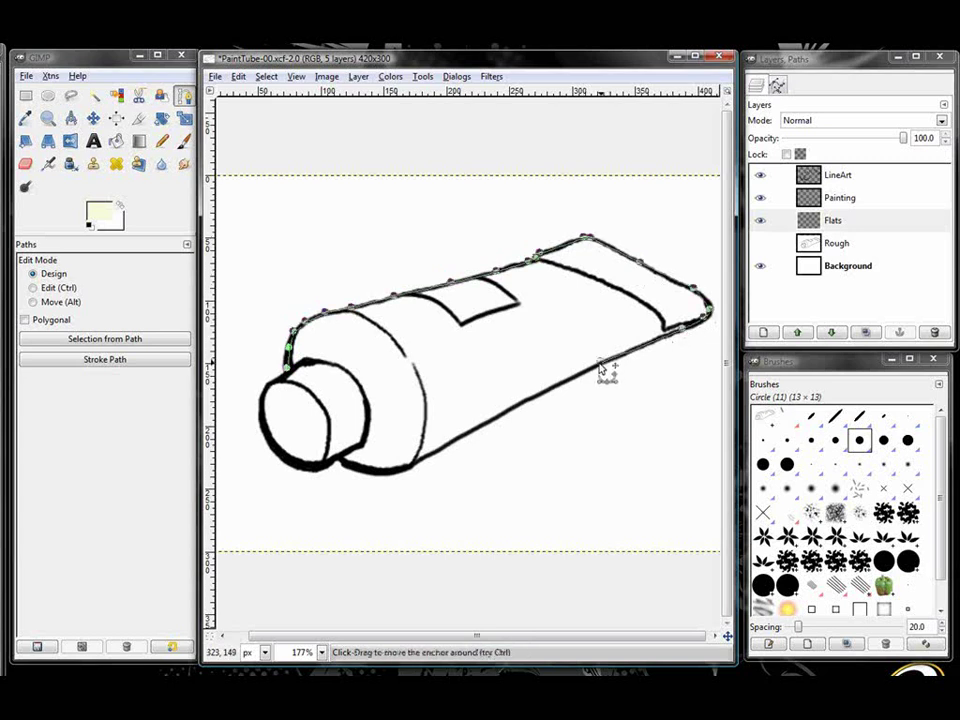
pyautogui.click(539, 395)
pyautogui.click(487, 422)
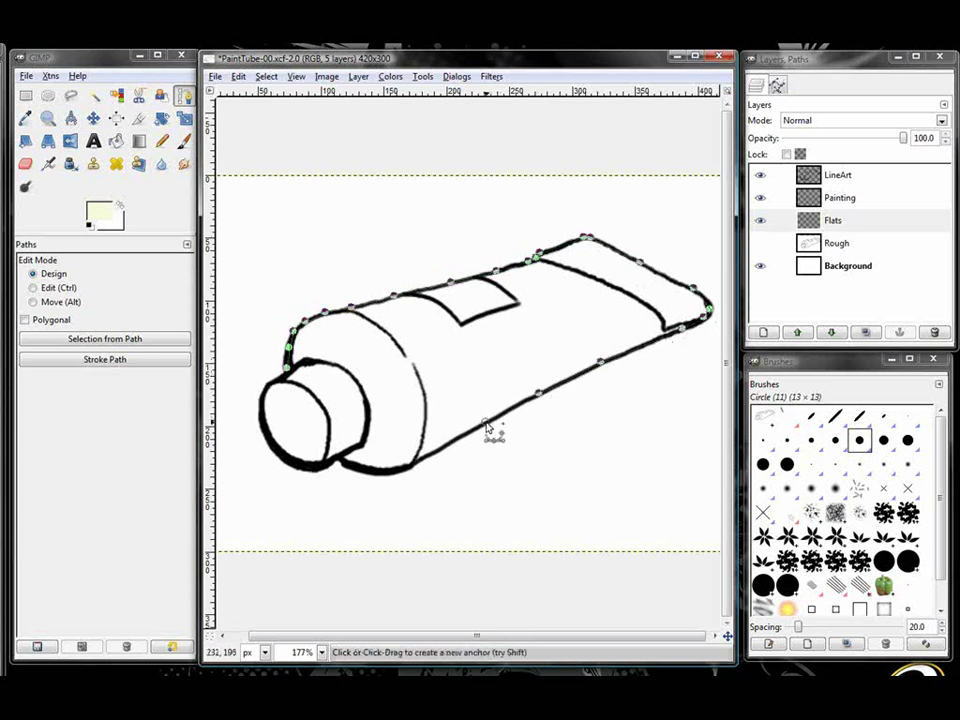
pyautogui.click(440, 450)
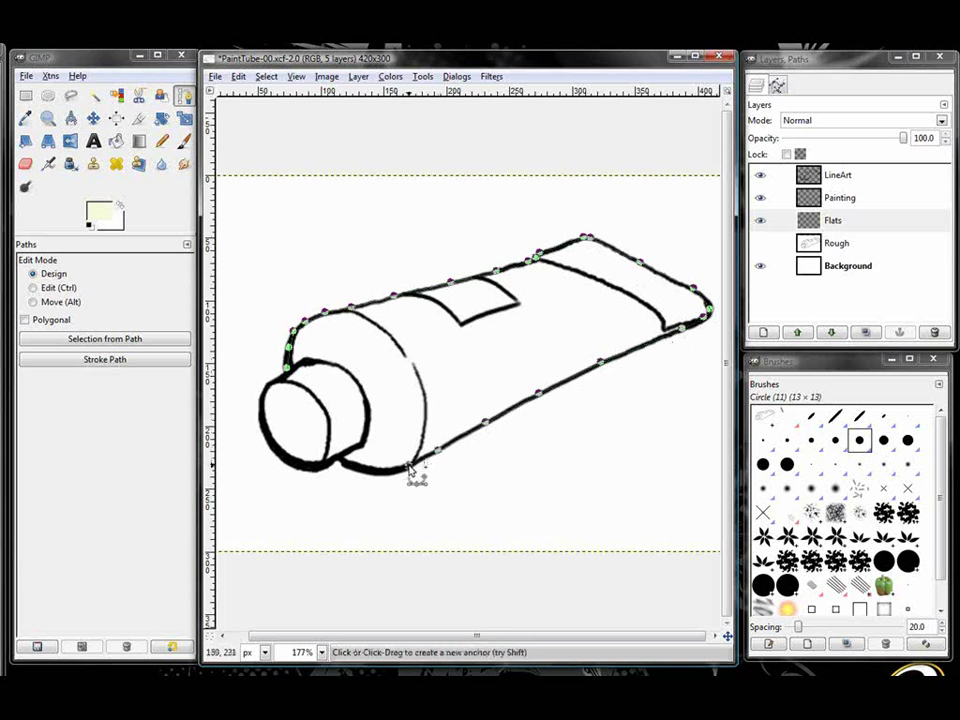
pyautogui.click(409, 466)
# Step: Trace the shoulder's lower curve, close the path across the cap at its starting anchor, and create a selection from it
pyautogui.click(383, 471)
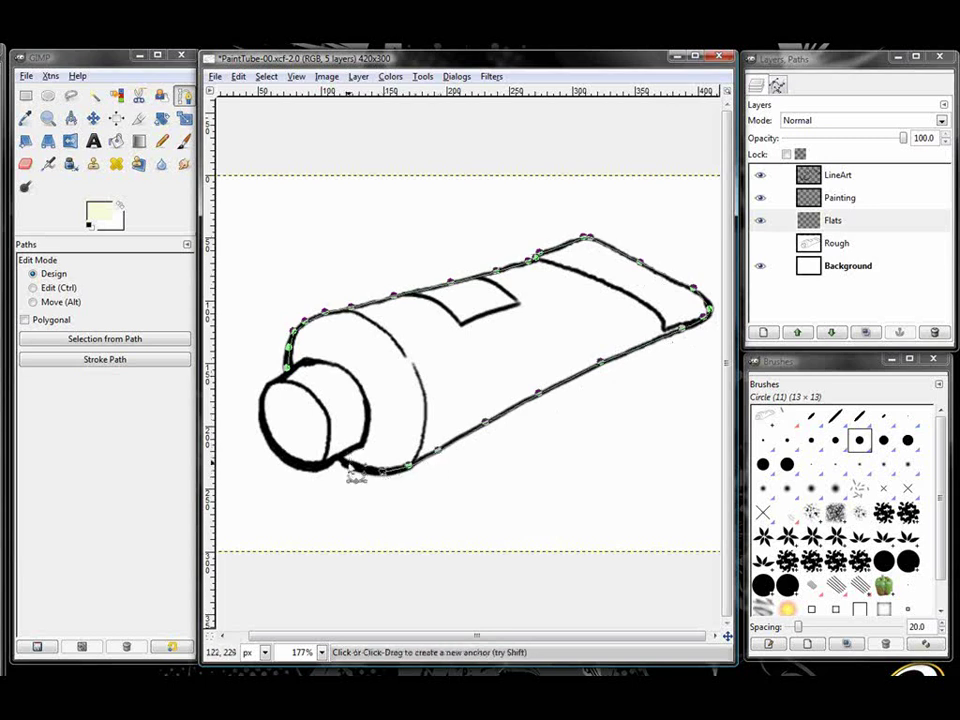
pyautogui.click(348, 464)
pyautogui.click(338, 456)
pyautogui.click(302, 393)
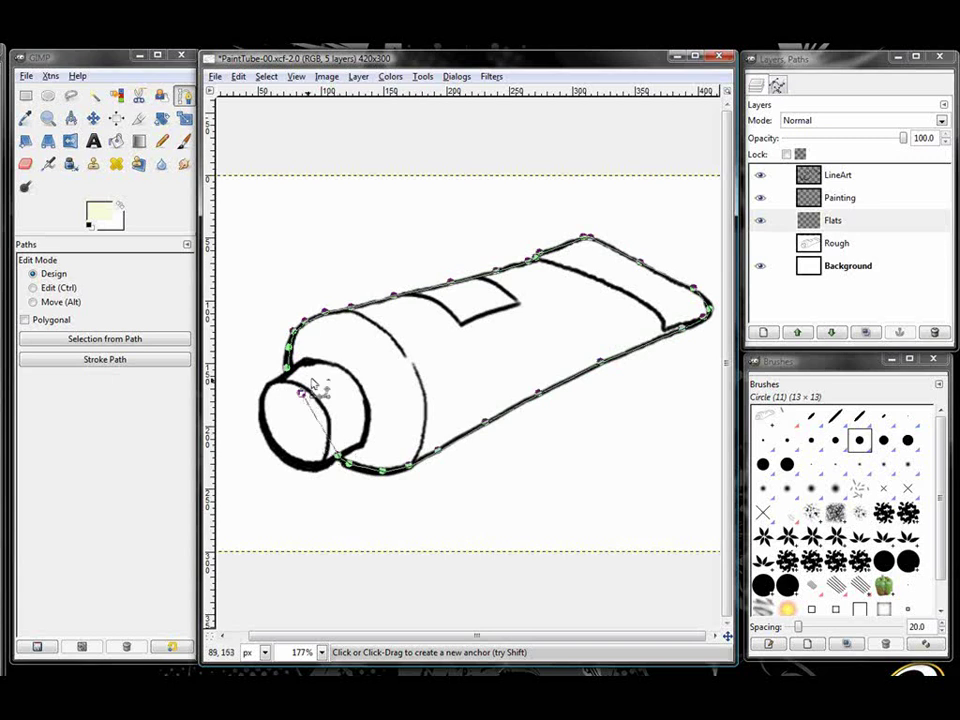
pyautogui.press('ctrl')
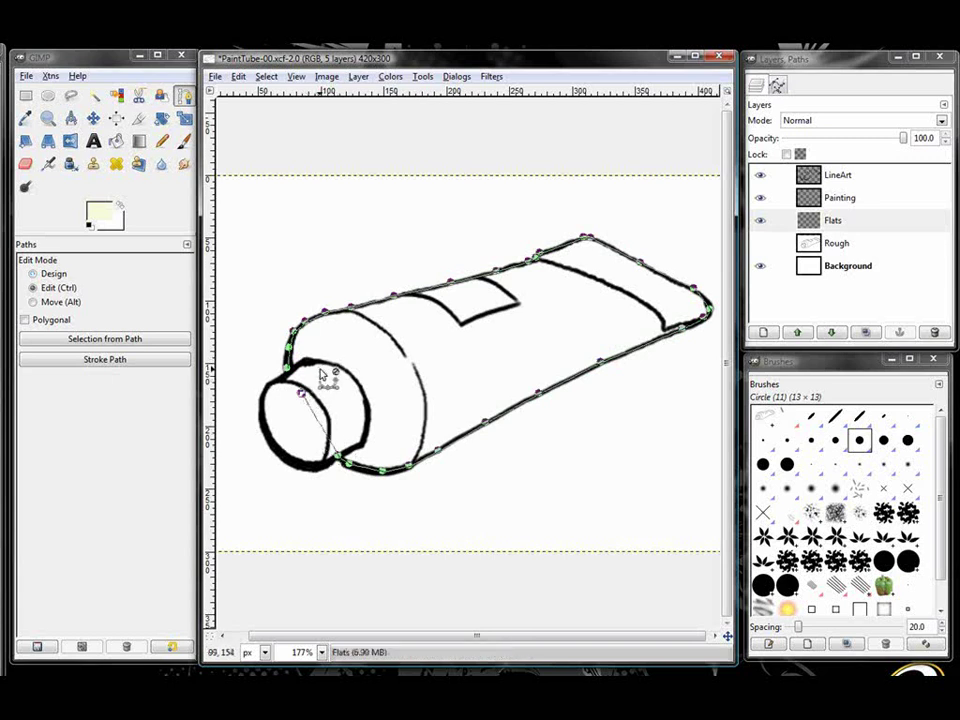
pyautogui.keyDown('ctrl'); pyautogui.click(291, 372); pyautogui.keyUp('ctrl')
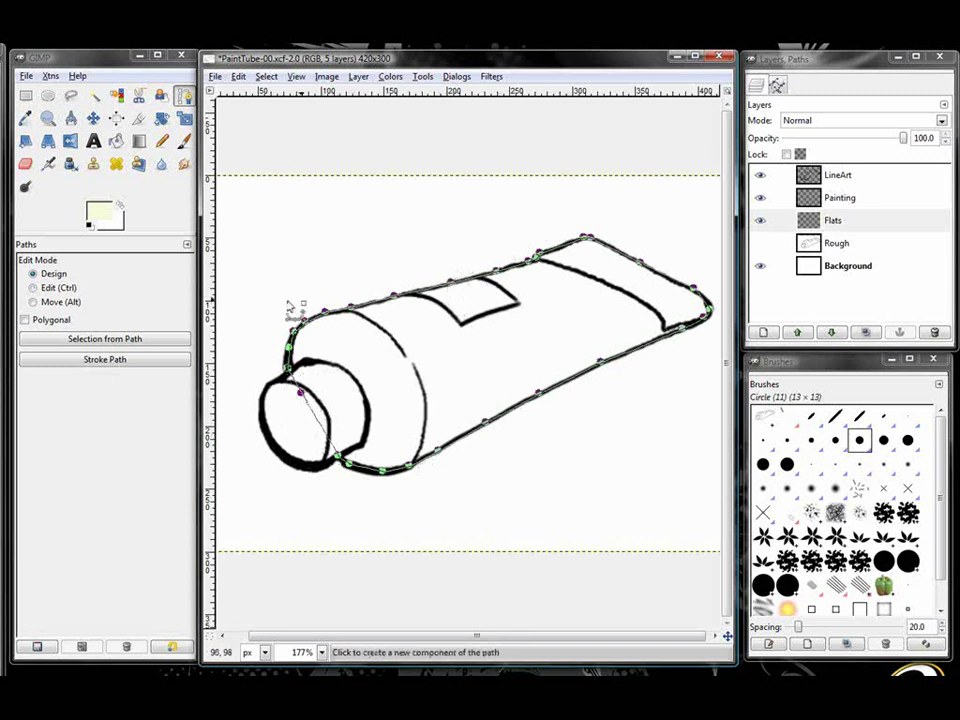
pyautogui.click(131, 340)
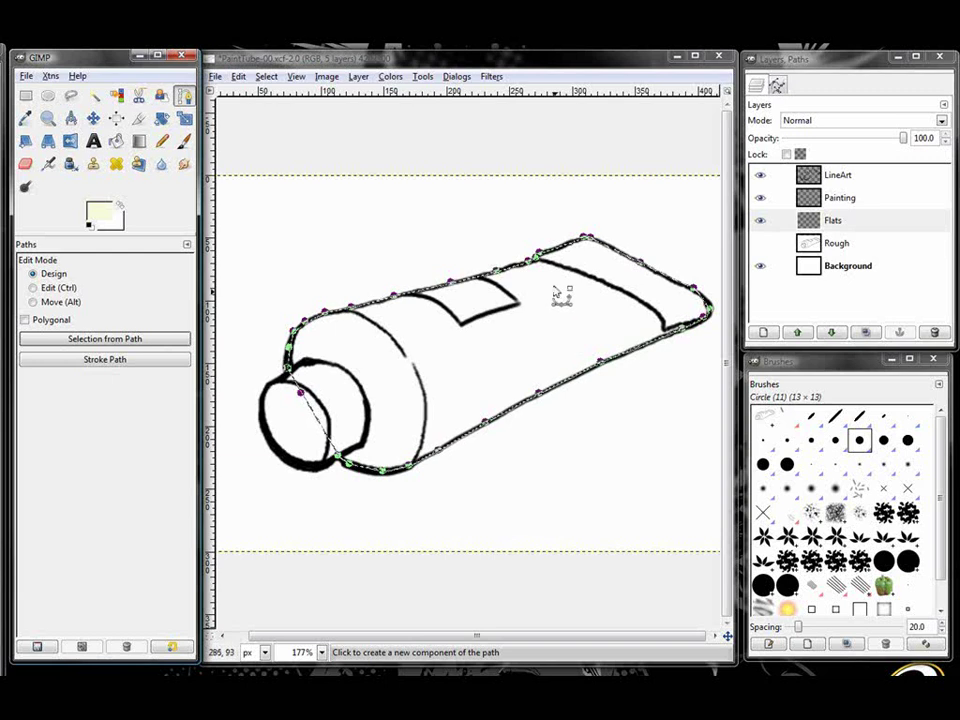
pyautogui.click(778, 86)
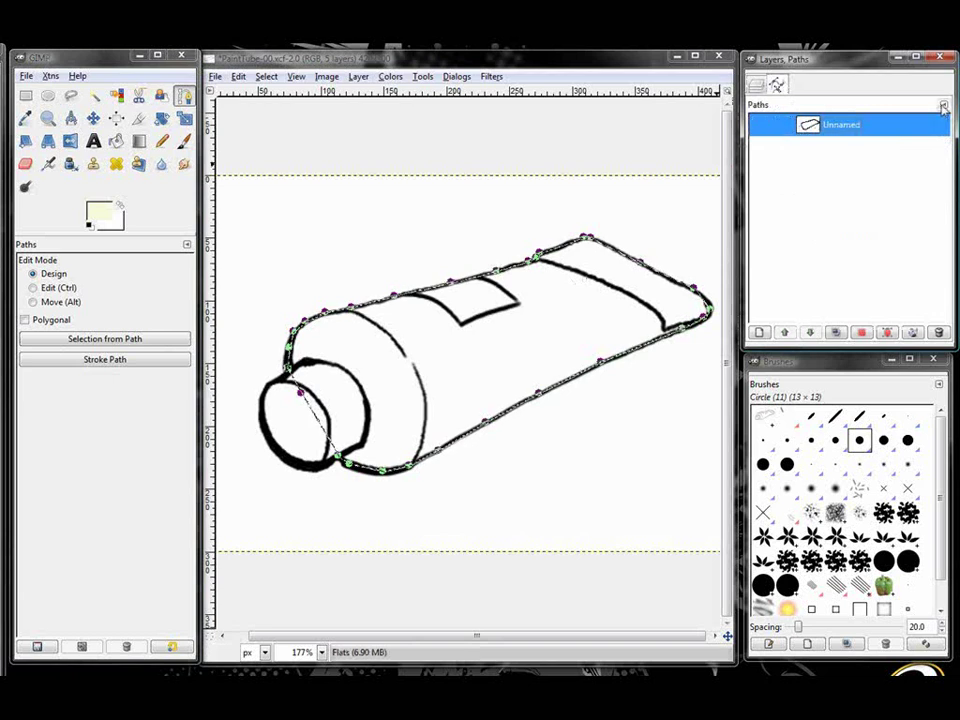
# Step: Choose the Paintbrush and set the foreground colour to the light greyish-blue swatch from the colour history
pyautogui.click(184, 141)
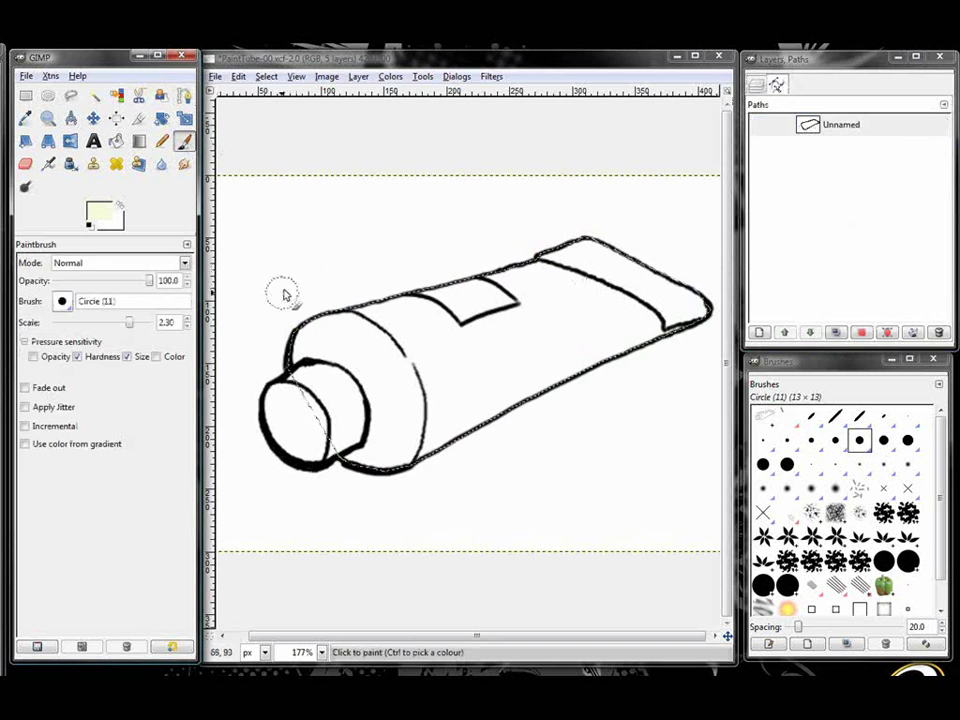
pyautogui.click(98, 211)
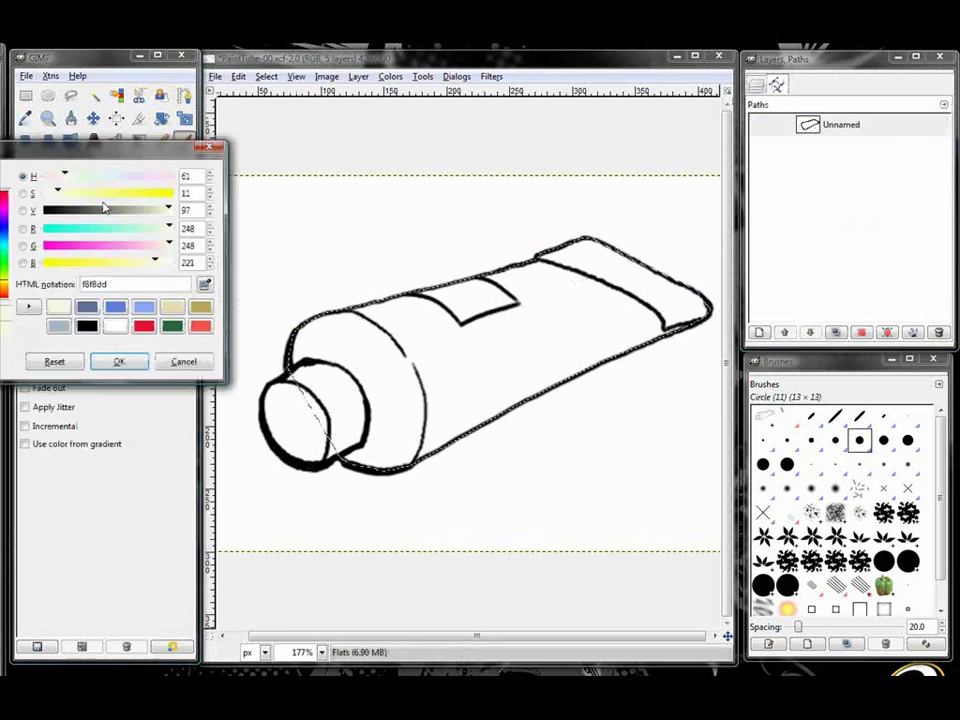
pyautogui.click(58, 325)
pyautogui.click(120, 364)
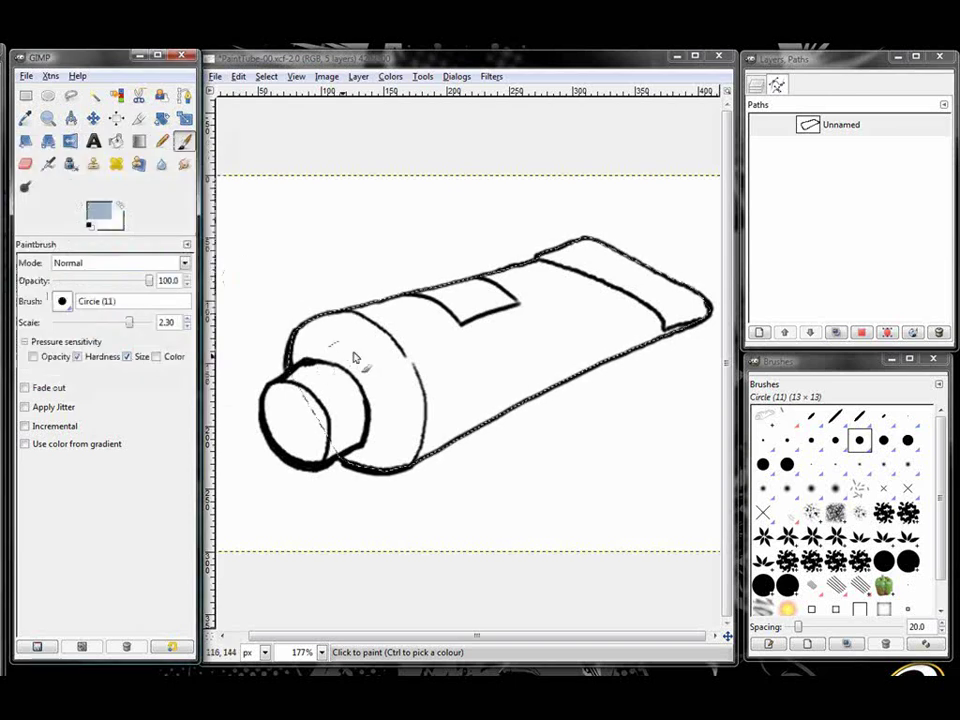
# Step: Paint the whole selected tube body greyish blue on the Flats layer, and clear the selection
pyautogui.click(757, 85)
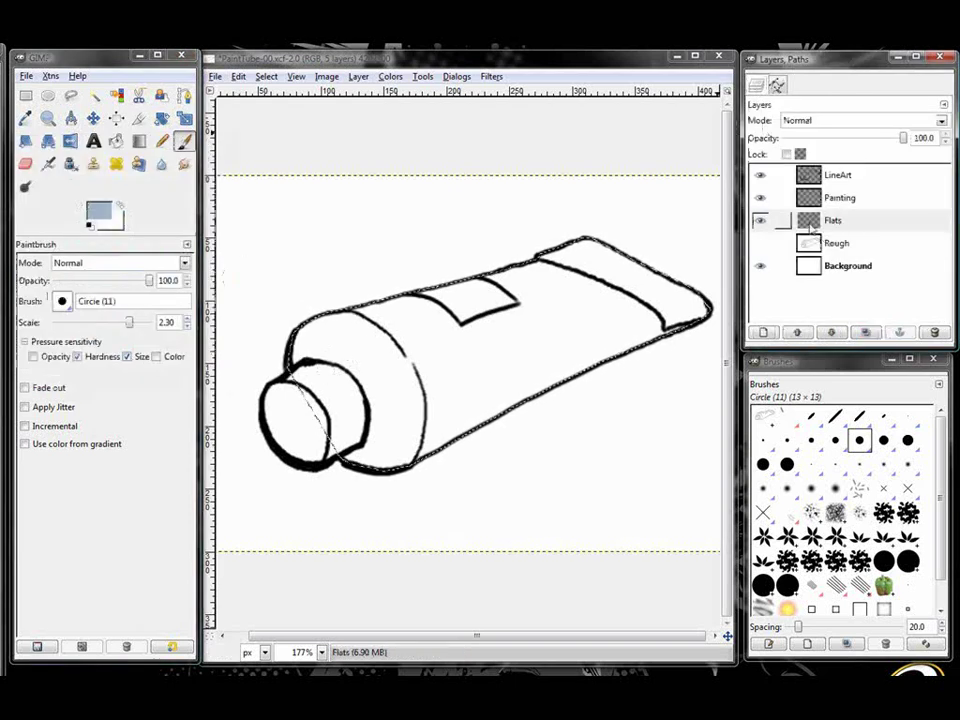
pyautogui.moveTo(300, 345)
pyautogui.mouseDown()
pyautogui.moveTo(267, 403)
pyautogui.moveTo(327, 382)
pyautogui.moveTo(521, 263)
pyautogui.moveTo(457, 328)
pyautogui.moveTo(552, 279)
pyautogui.moveTo(495, 369)
pyautogui.moveTo(674, 281)
pyautogui.moveTo(748, 290)
pyautogui.mouseUp()
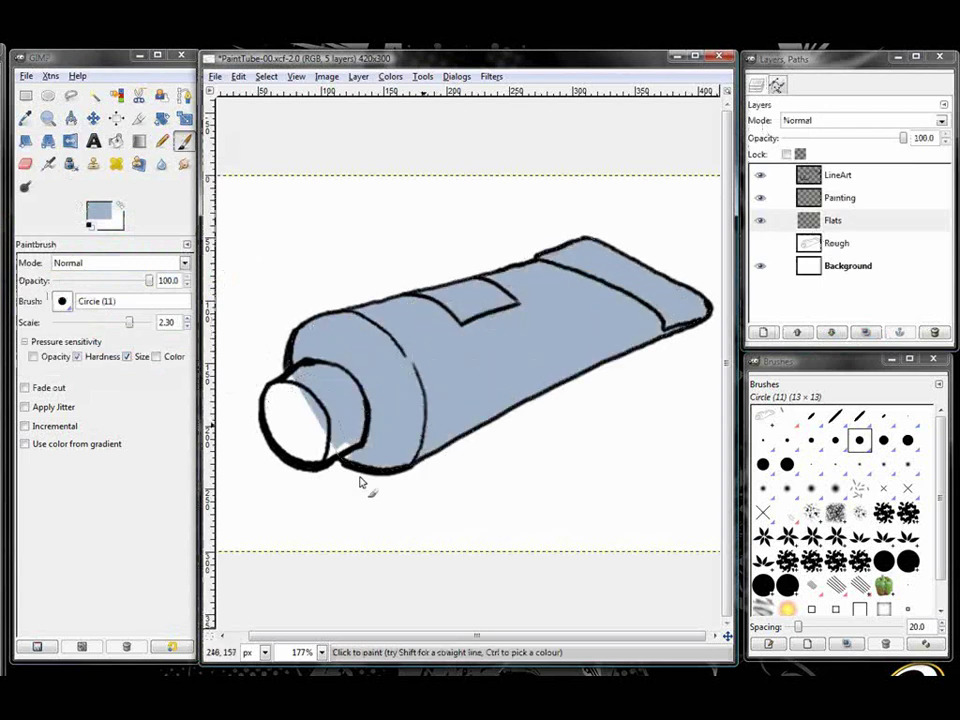
pyautogui.moveTo(362, 483); pyautogui.dragTo(373, 412)
pyautogui.moveTo(456, 330); pyautogui.dragTo(696, 231)
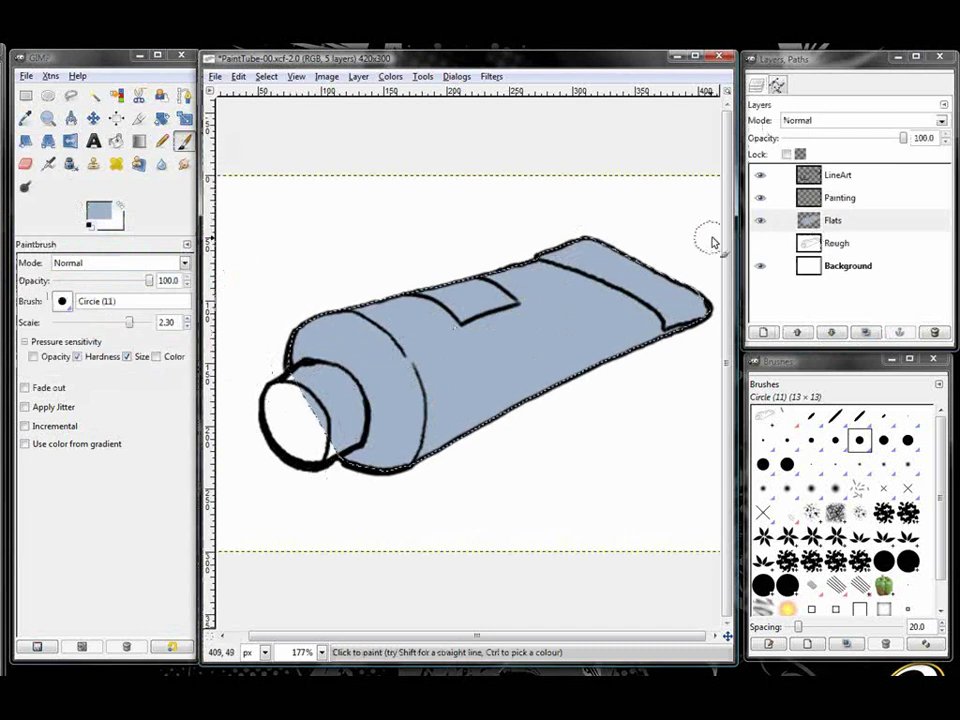
pyautogui.click(266, 76)
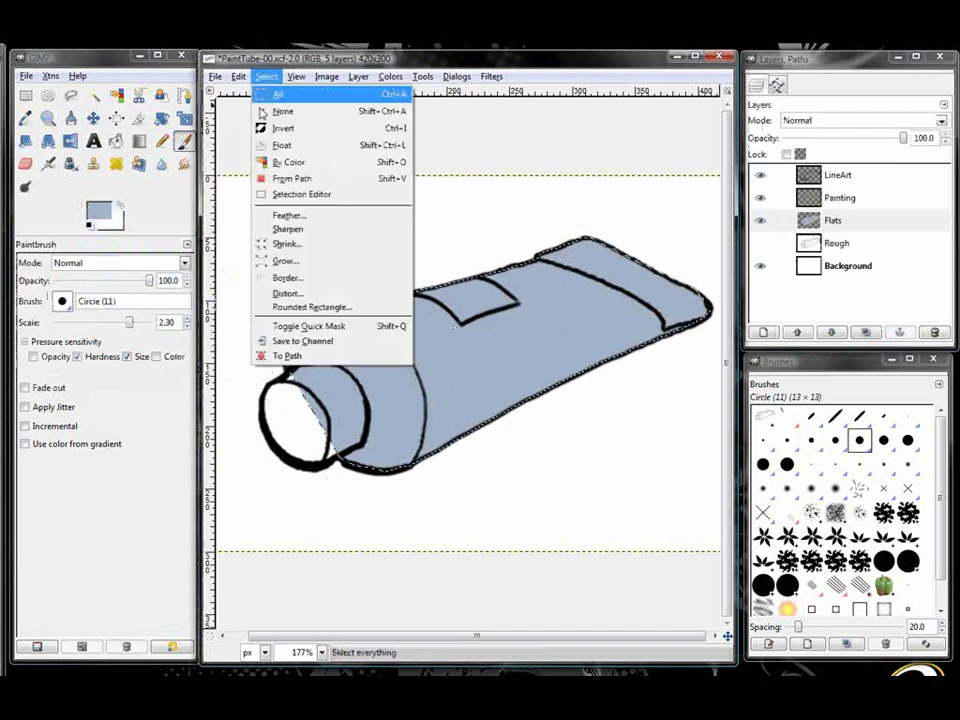
pyautogui.click(282, 112)
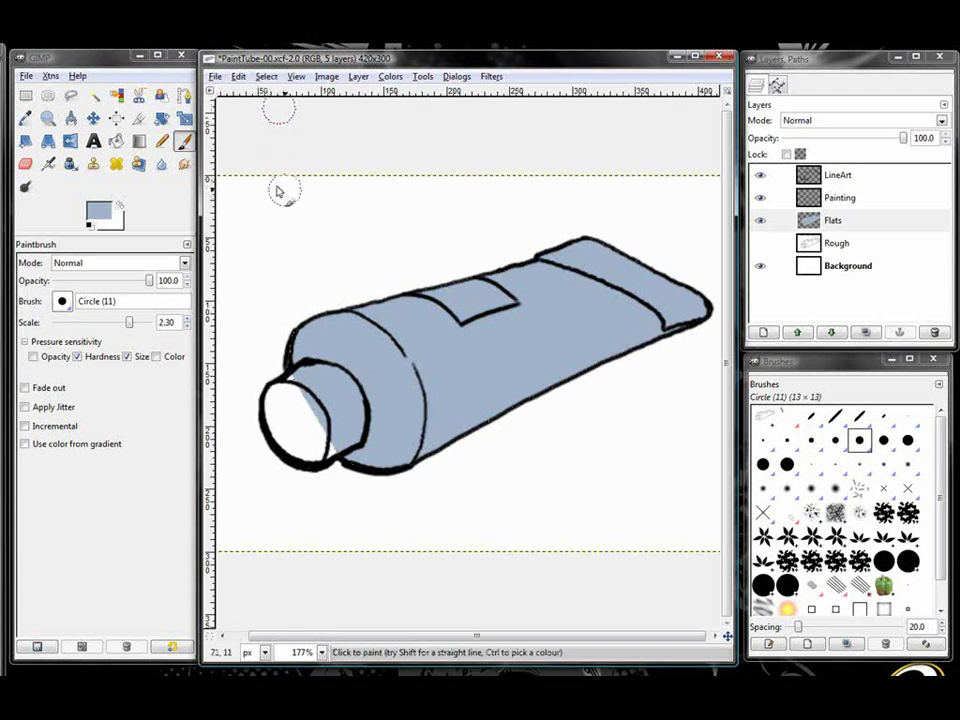
# Step: Start a new path where the cap's upper edge meets the shoulder and trace around the cap's round front face to its underside
pyautogui.click(185, 97)
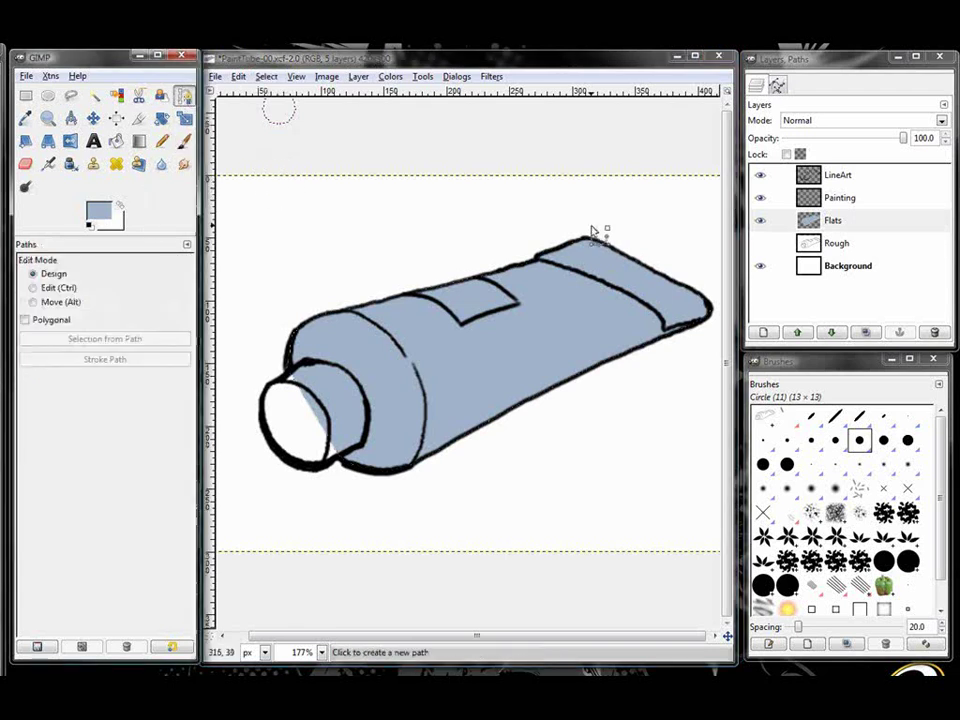
pyautogui.click(302, 359)
pyautogui.click(278, 379)
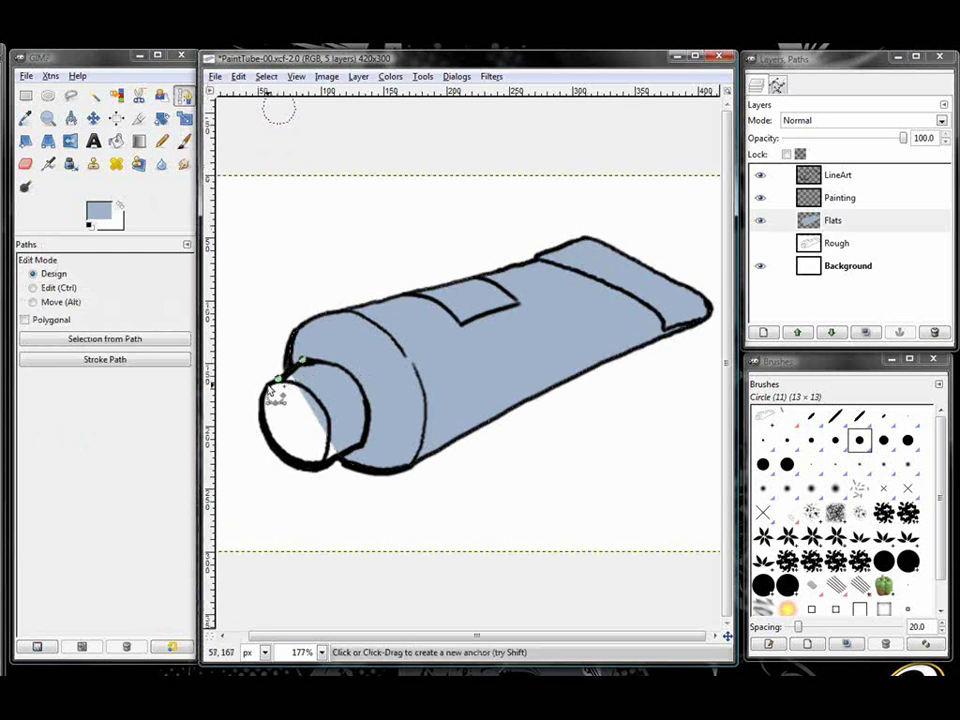
pyautogui.click(267, 384)
pyautogui.click(261, 403)
pyautogui.click(267, 432)
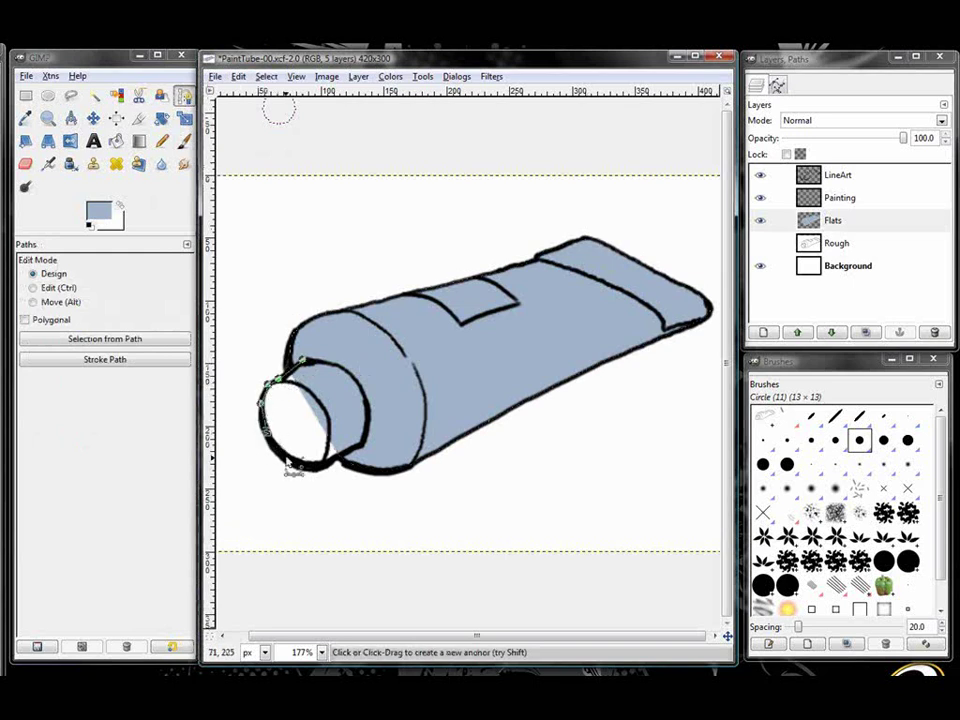
pyautogui.click(282, 455)
pyautogui.click(298, 462)
pyautogui.click(315, 465)
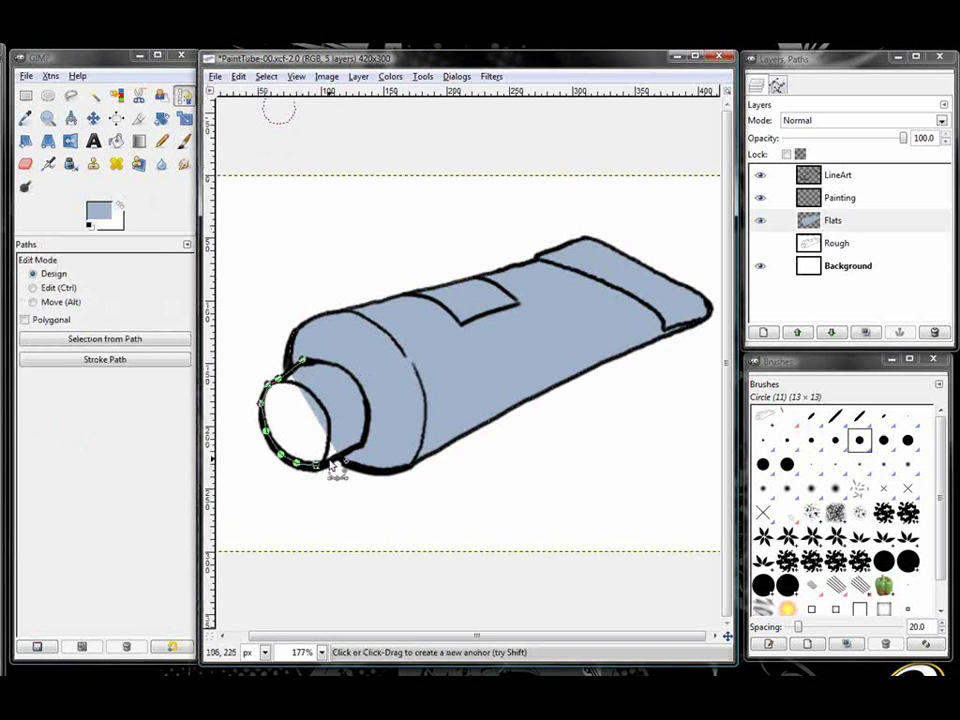
# Step: Continue the path along the cap's lower edge and up its curved base, close it at the starting anchor, and create a selection from it
pyautogui.click(330, 461)
pyautogui.click(357, 446)
pyautogui.click(363, 439)
pyautogui.click(367, 415)
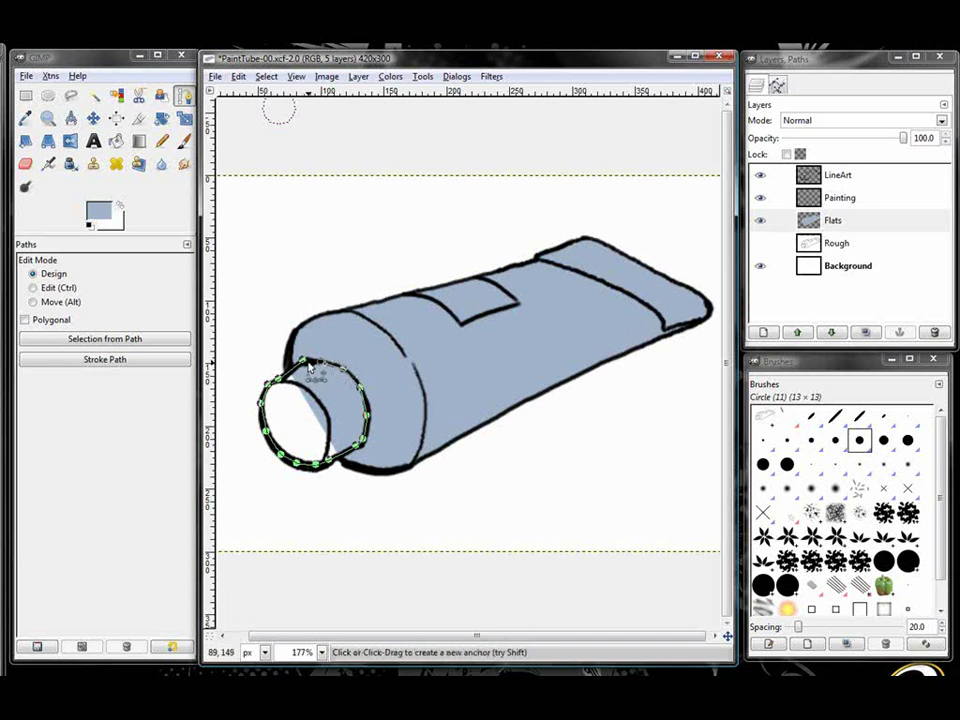
pyautogui.press('ctrl')
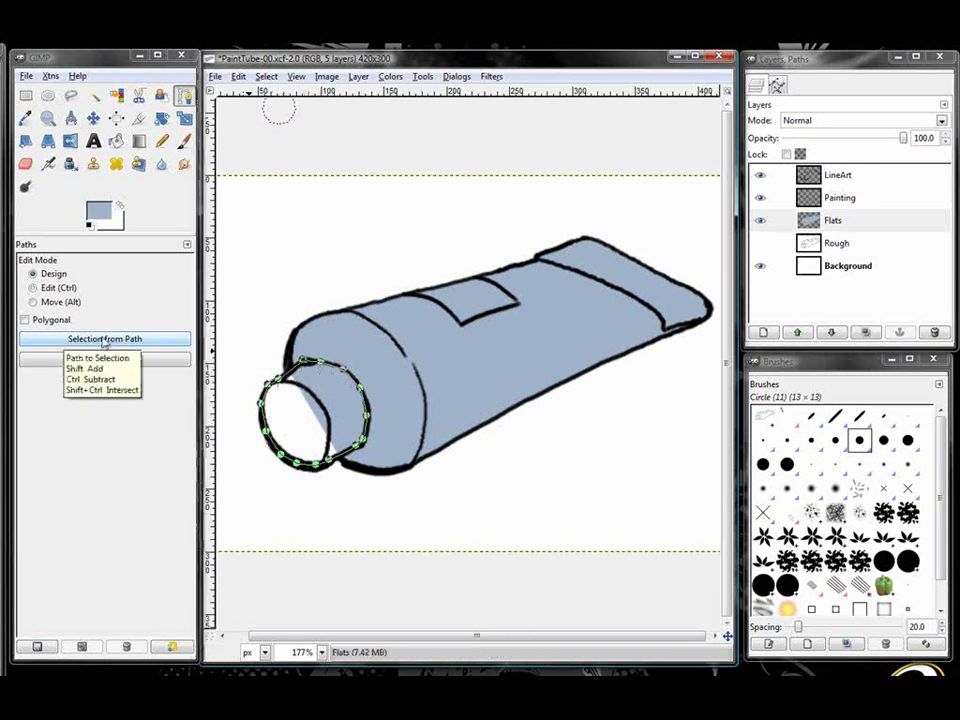
pyautogui.click(90, 364)
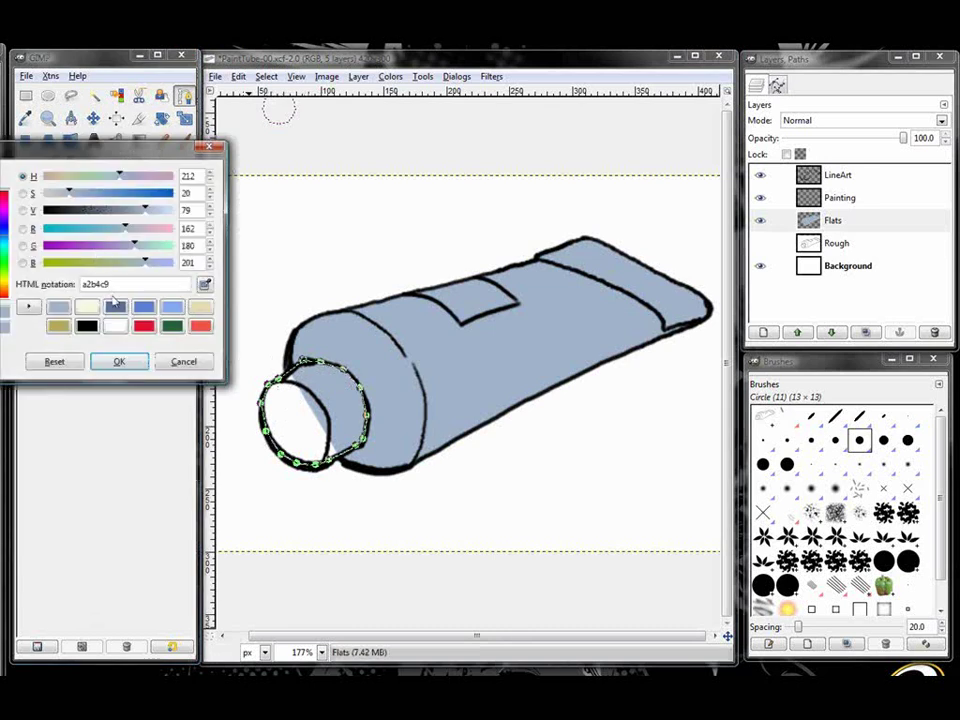
# Step: Set the foreground colour to the pale cream swatch from the colour history and paint the selected cap with the Paintbrush
pyautogui.click(87, 306)
pyautogui.click(122, 362)
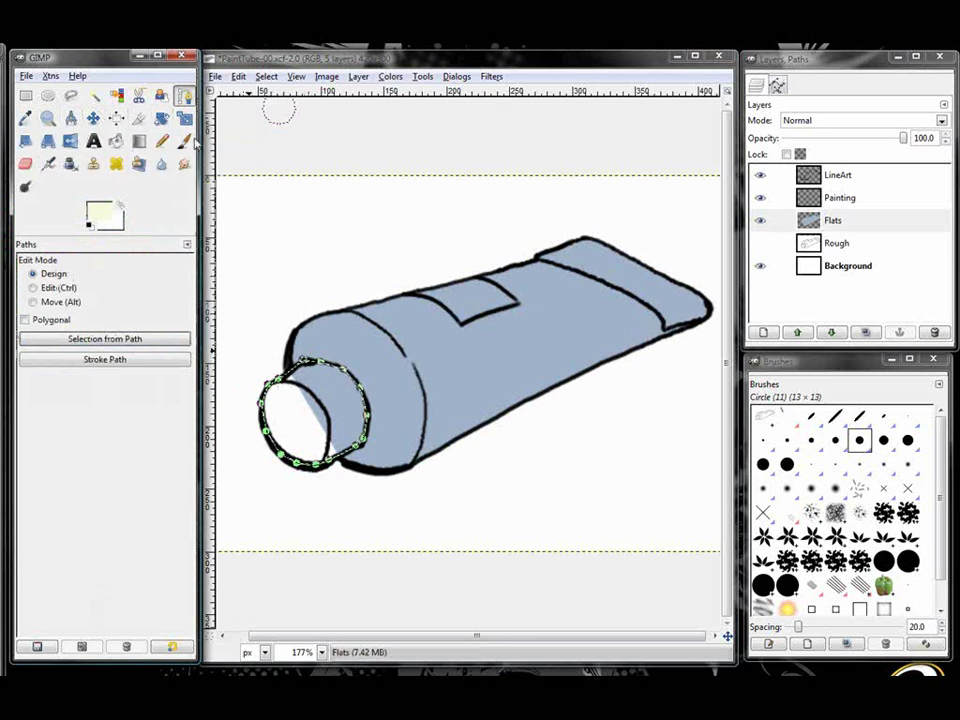
pyautogui.click(184, 140)
pyautogui.moveTo(335, 380)
pyautogui.mouseDown()
pyautogui.moveTo(283, 435)
pyautogui.moveTo(365, 415)
pyautogui.mouseUp()
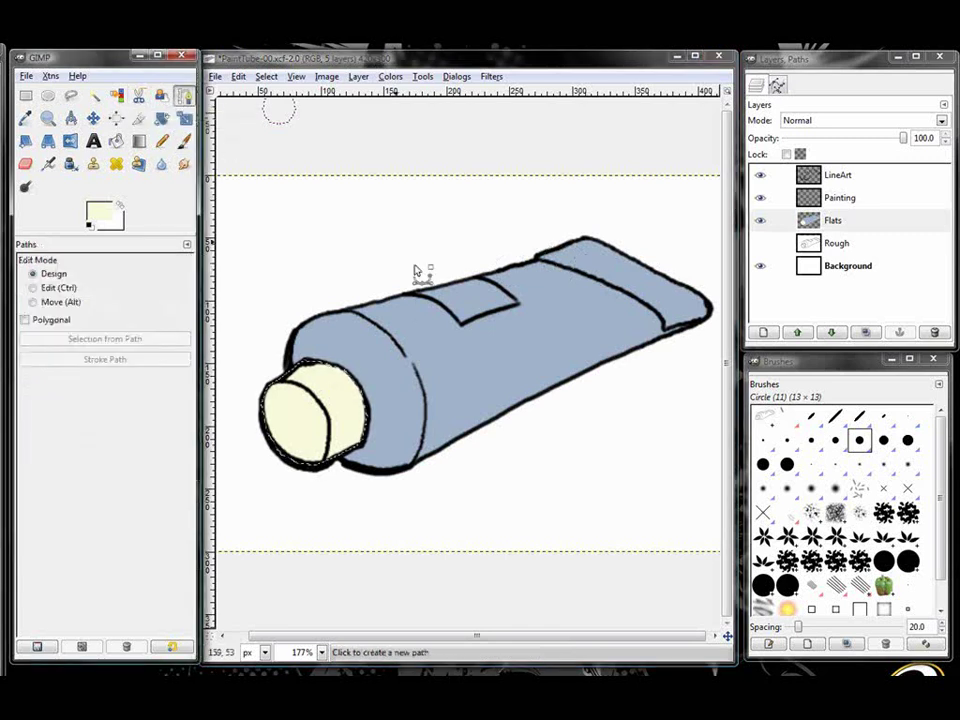
# Step: Trace a closed path around the four-sided label on the tube and create a selection from it
pyautogui.click(410, 296)
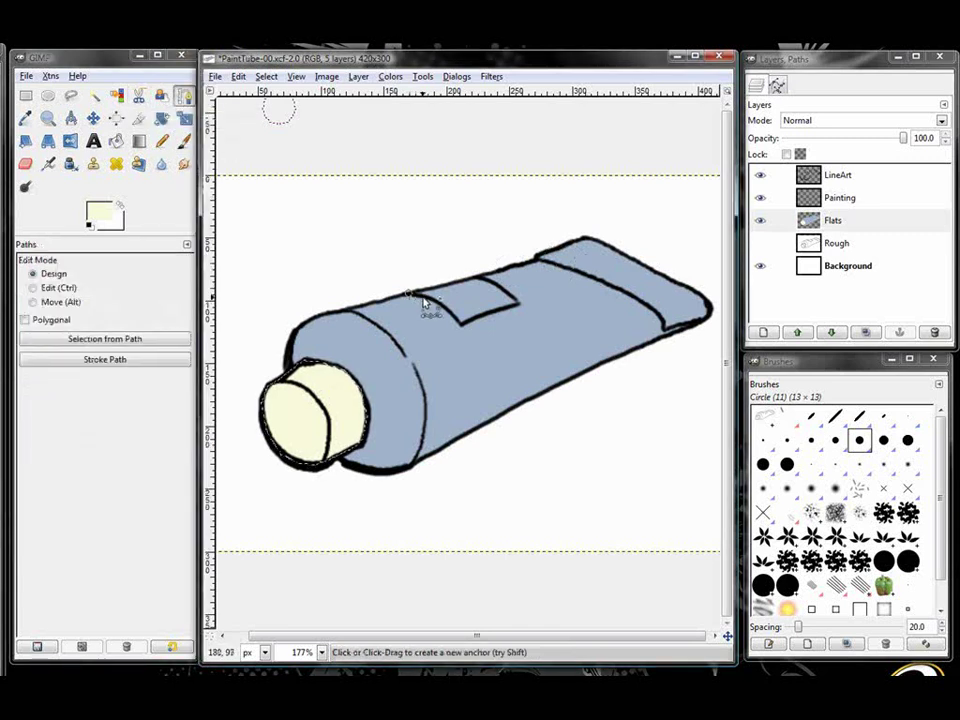
pyautogui.click(440, 306)
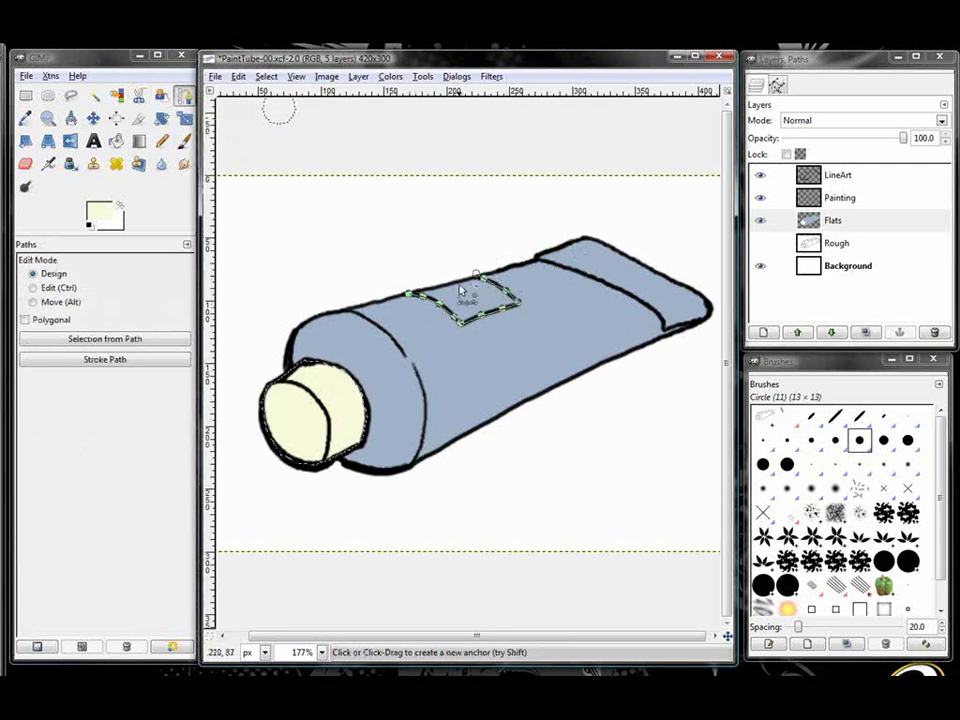
pyautogui.press('ctrl')
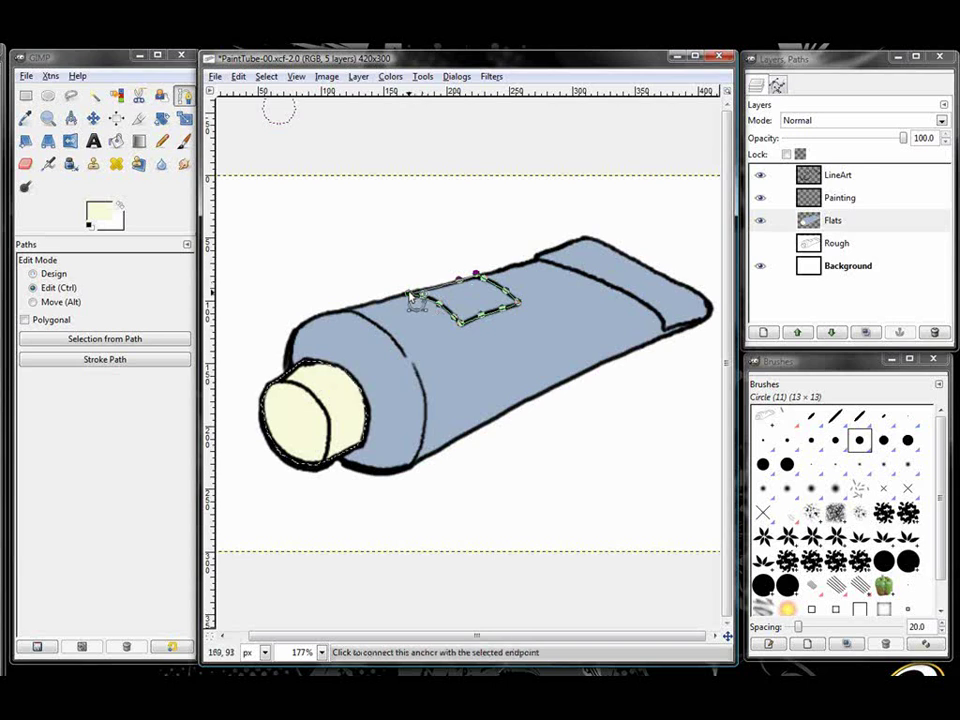
pyautogui.click(134, 336)
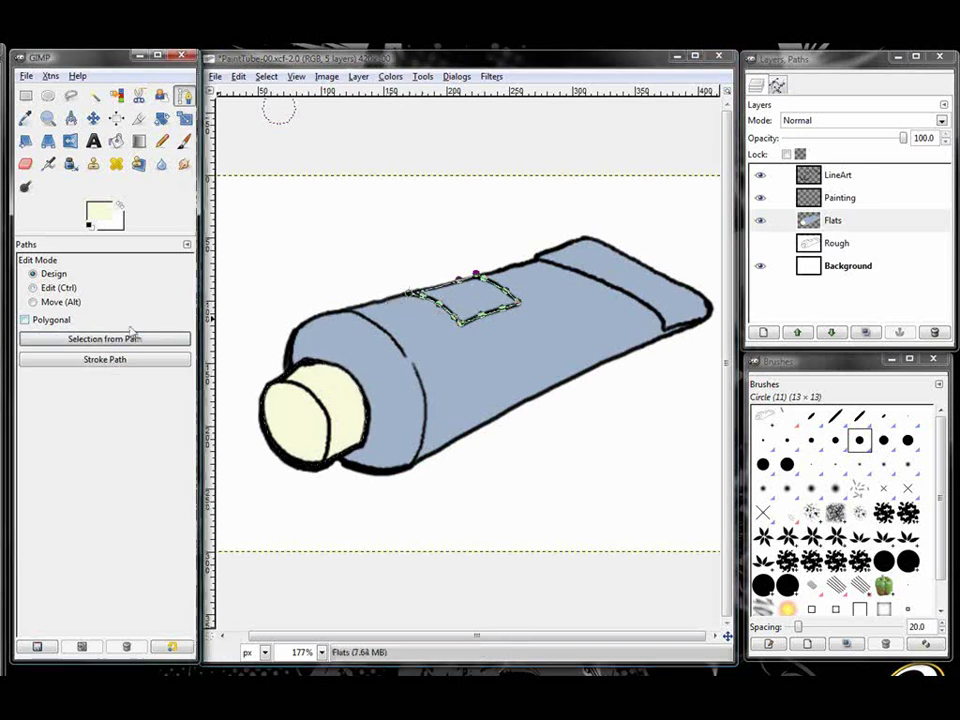
# Step: Paint the selected label pale cream on the Flats layer with the Paintbrush
pyautogui.click(183, 142)
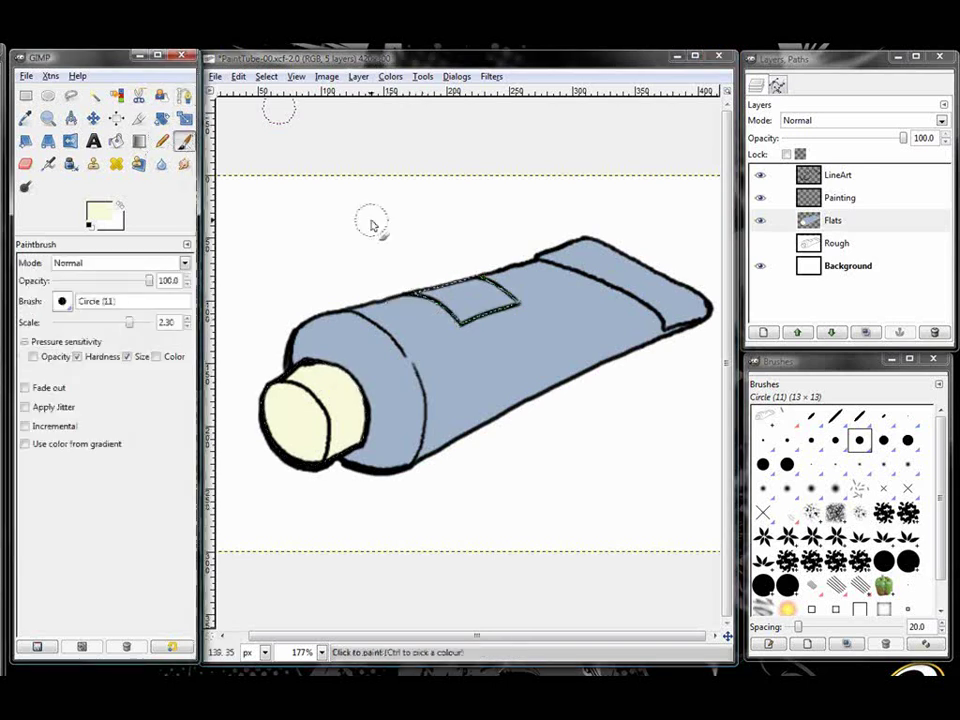
pyautogui.moveTo(430, 292)
pyautogui.mouseDown()
pyautogui.moveTo(481, 265)
pyautogui.moveTo(463, 305)
pyautogui.mouseUp()
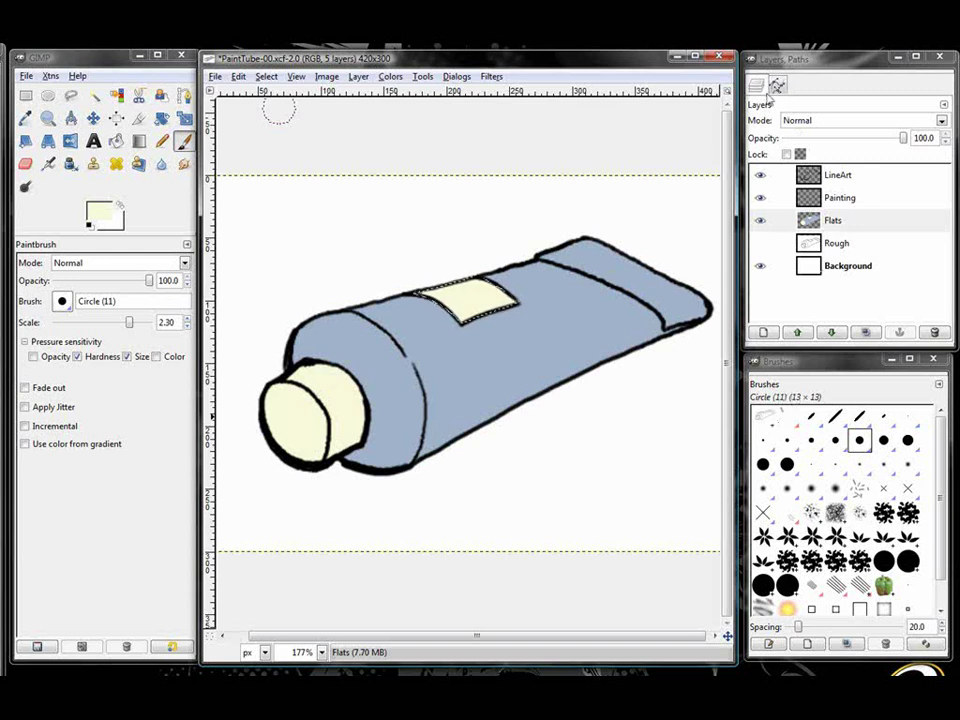
# Step: Show the list of saved paths and examine where the Paths dialog can be added or opened
pyautogui.click(770, 90)
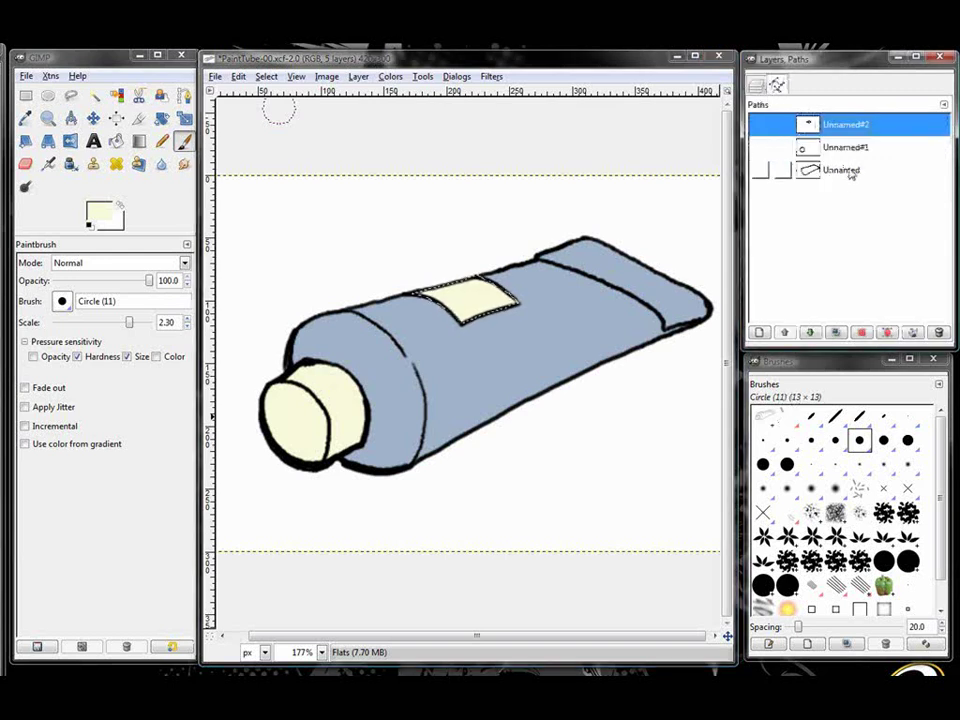
pyautogui.click(943, 104)
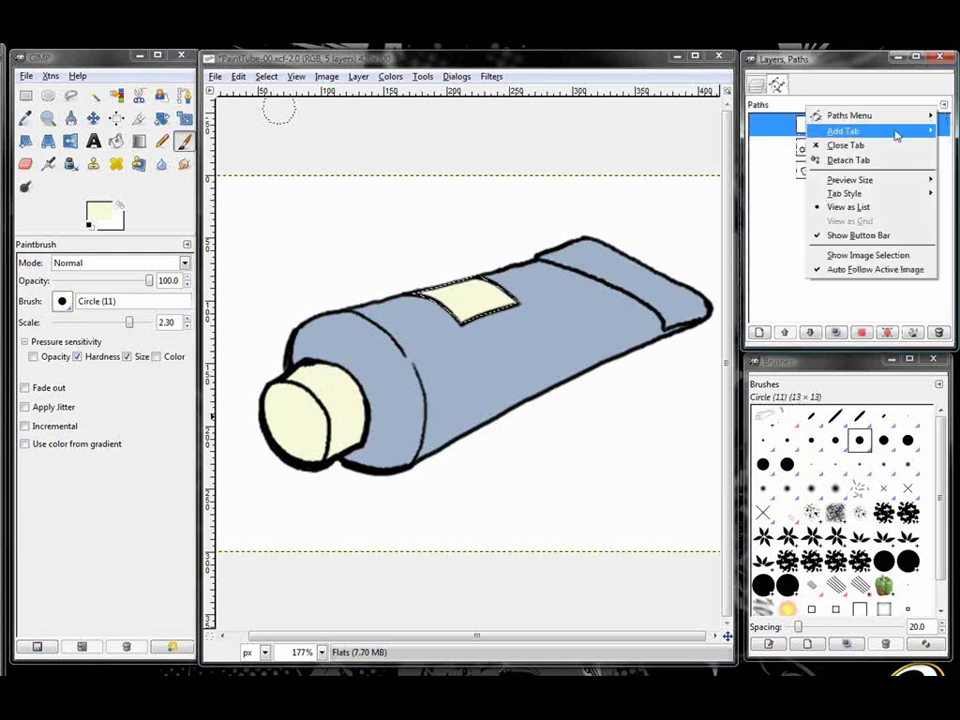
pyautogui.moveTo(857, 134)
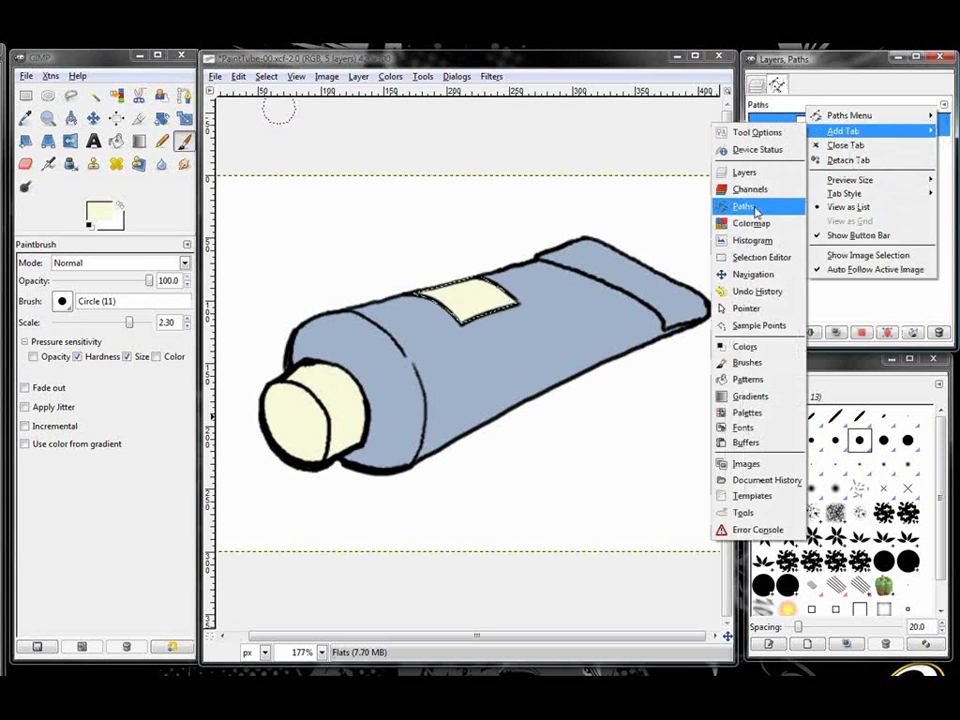
pyautogui.click(28, 91)
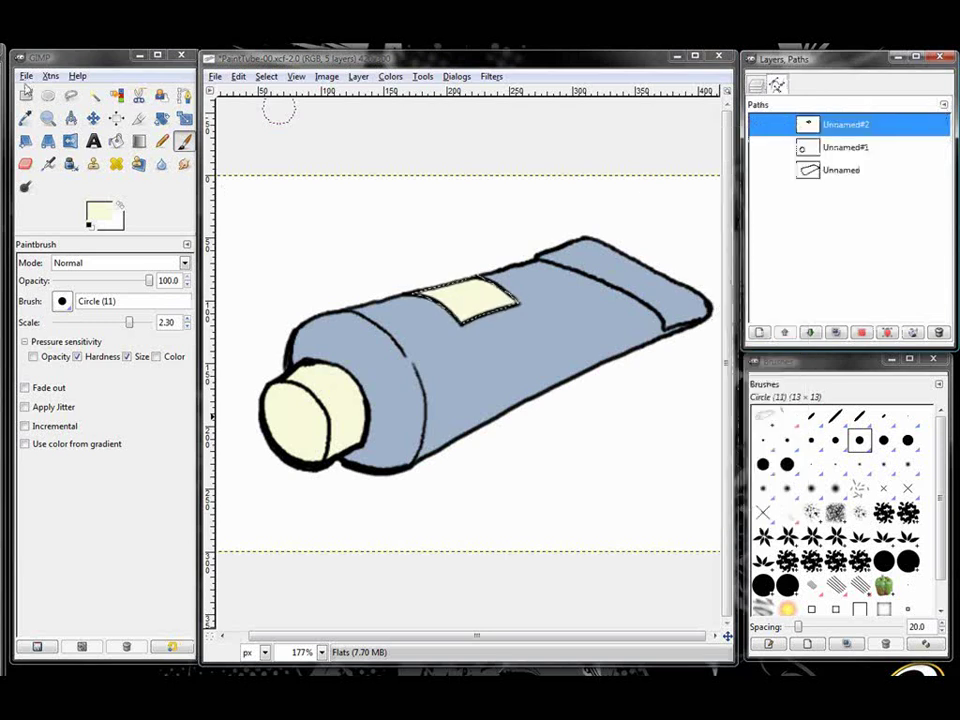
pyautogui.click(26, 80)
pyautogui.moveTo(98, 231)
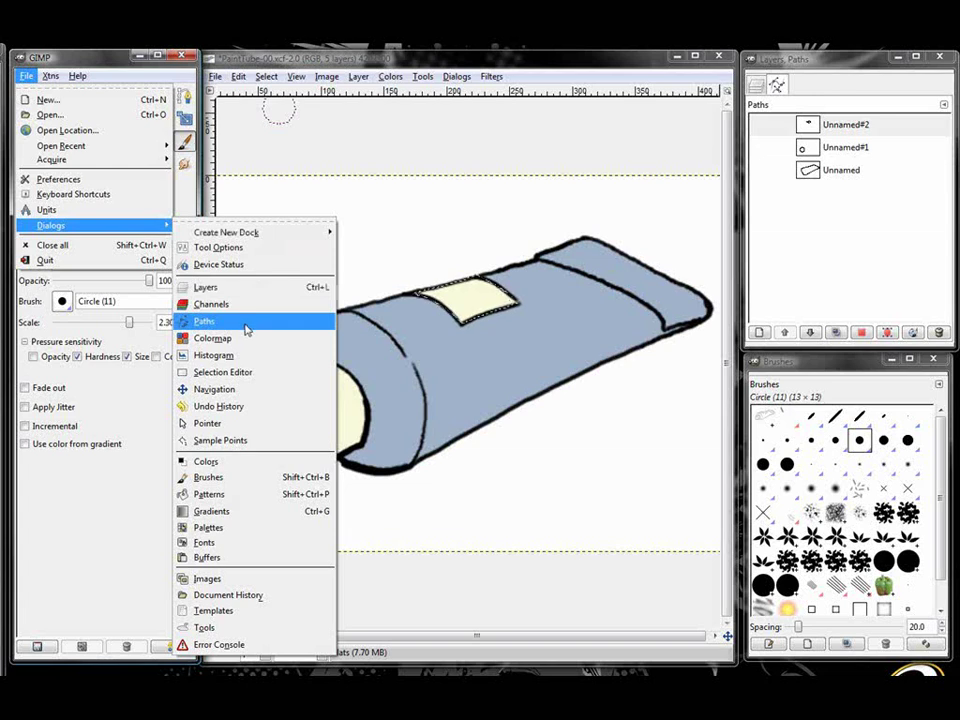
# Step: Rename the tube outline path to Tube, the cap path to Cap, and the label path to Label
pyautogui.doubleClick(849, 172)
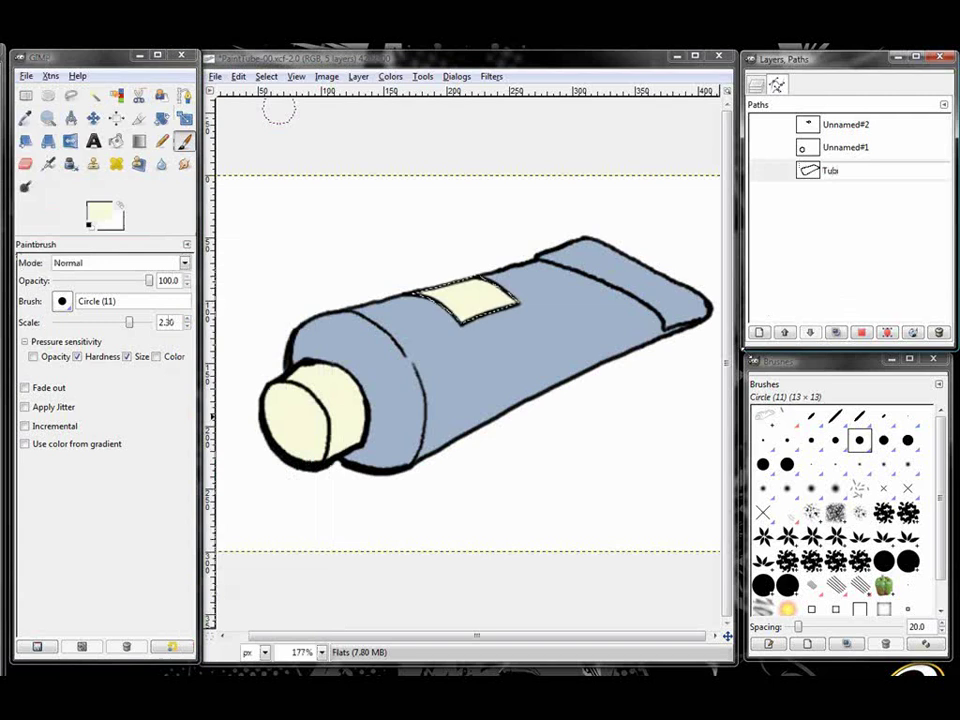
pyautogui.press('Return')
pyautogui.doubleClick(845, 147)
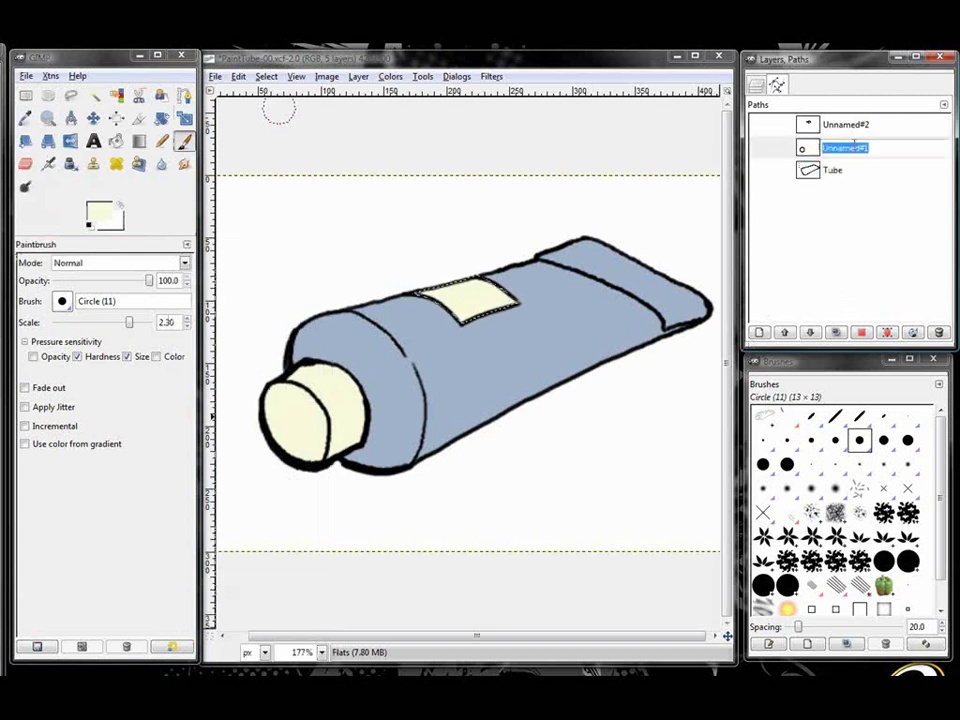
pyautogui.write('Cap')
pyautogui.press('Return')
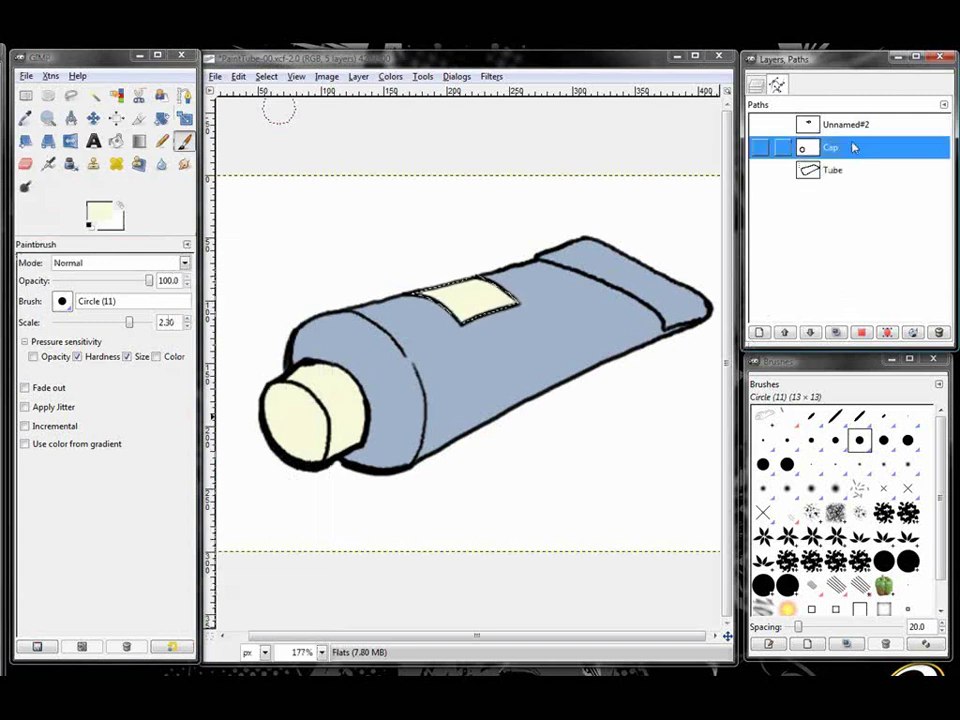
pyautogui.doubleClick(853, 124)
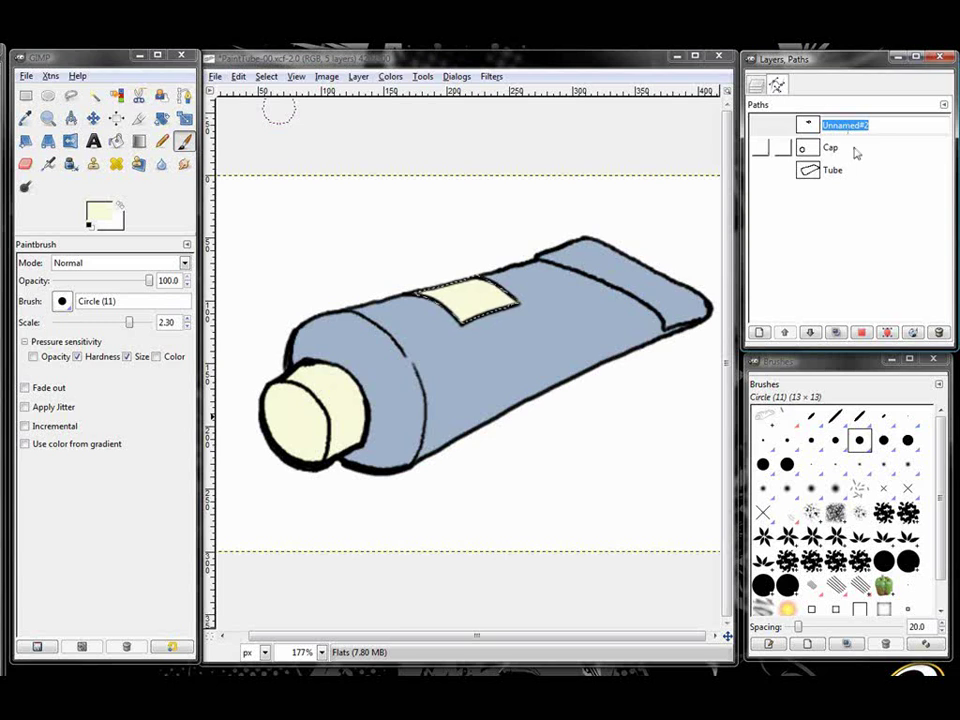
pyautogui.write('Label')
pyautogui.press('Return')
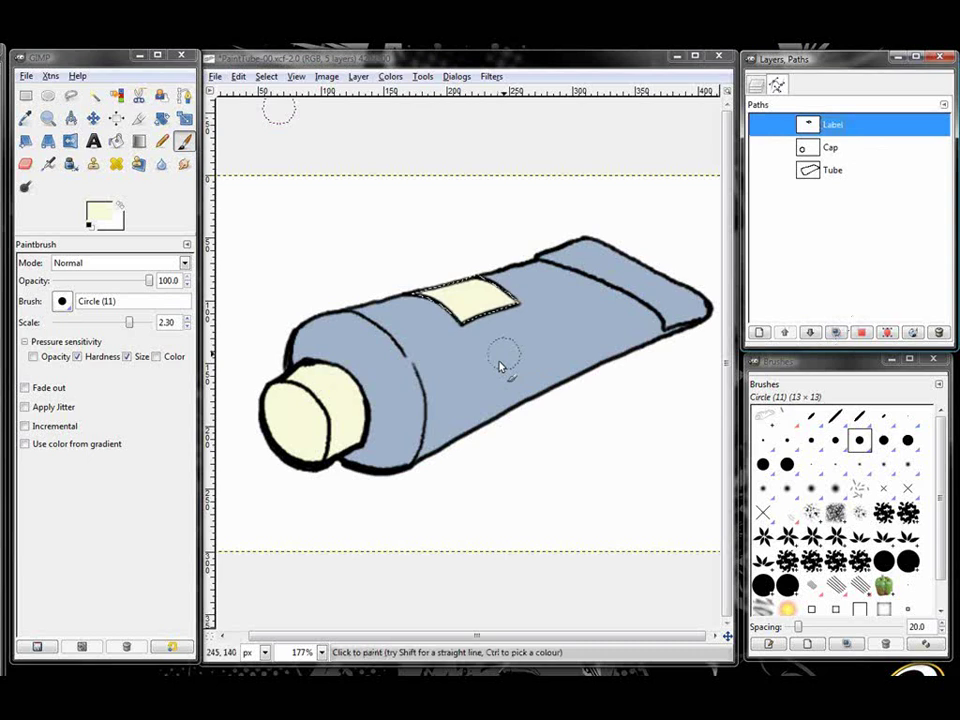
# Step: Return to the layer list, hide the Painting and LineArt layers, and clear the label selection, with Fuzzy Select as the active tool
pyautogui.click(756, 85)
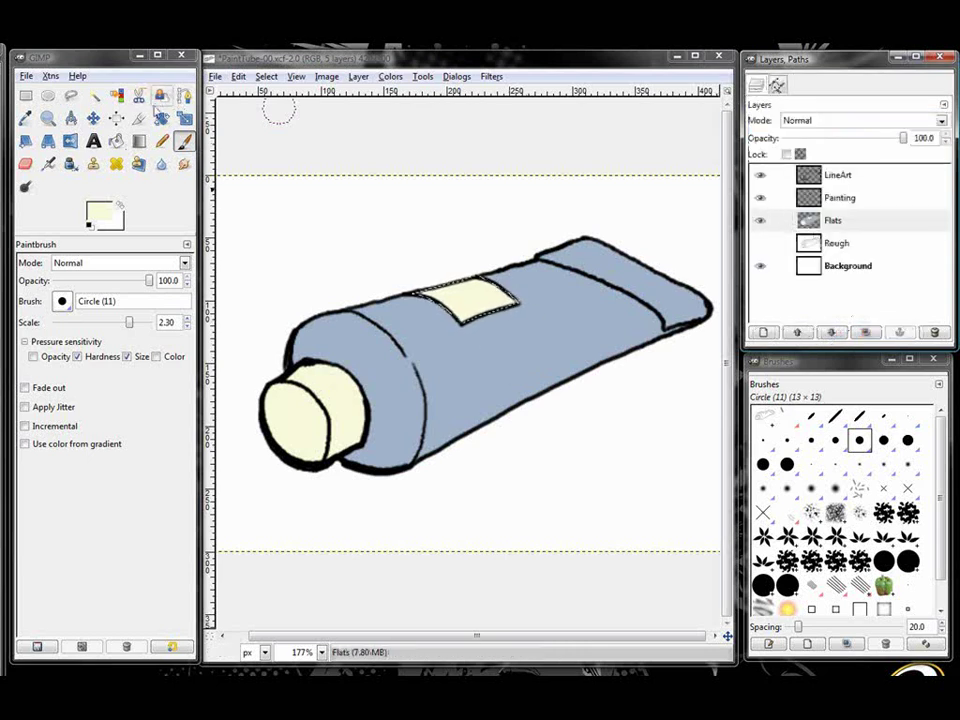
pyautogui.click(93, 95)
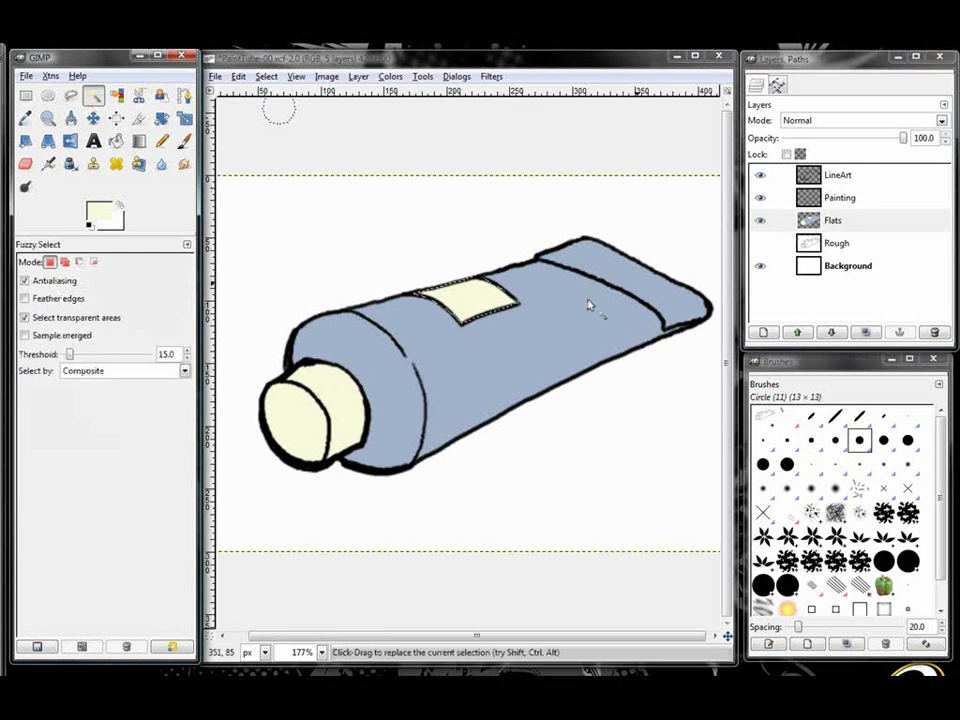
pyautogui.click(760, 197)
pyautogui.click(760, 175)
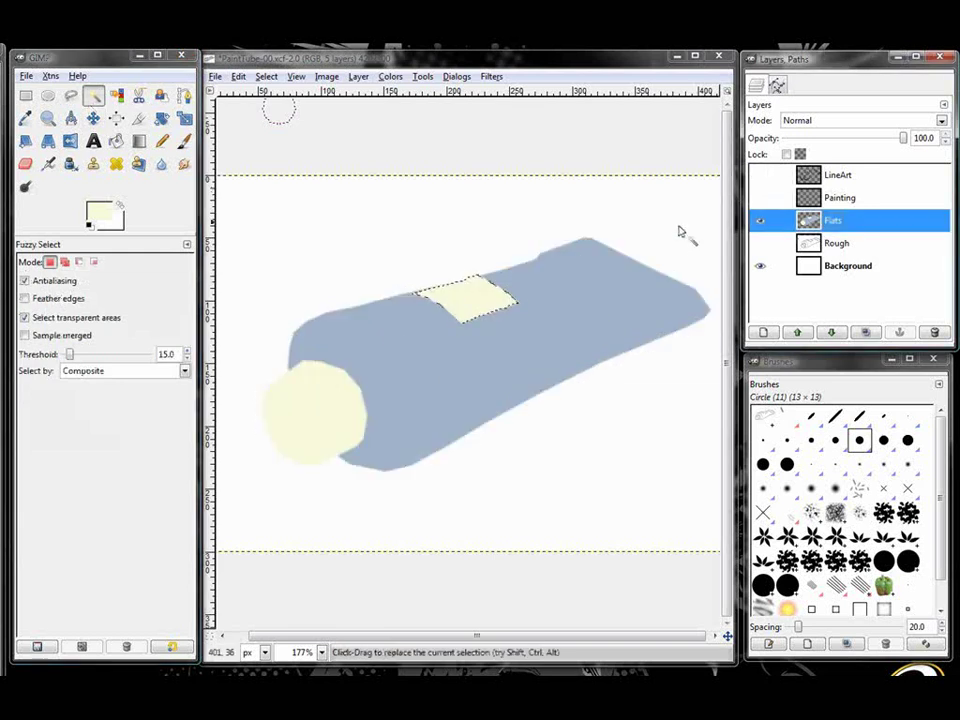
pyautogui.click(268, 78)
pyautogui.click(280, 110)
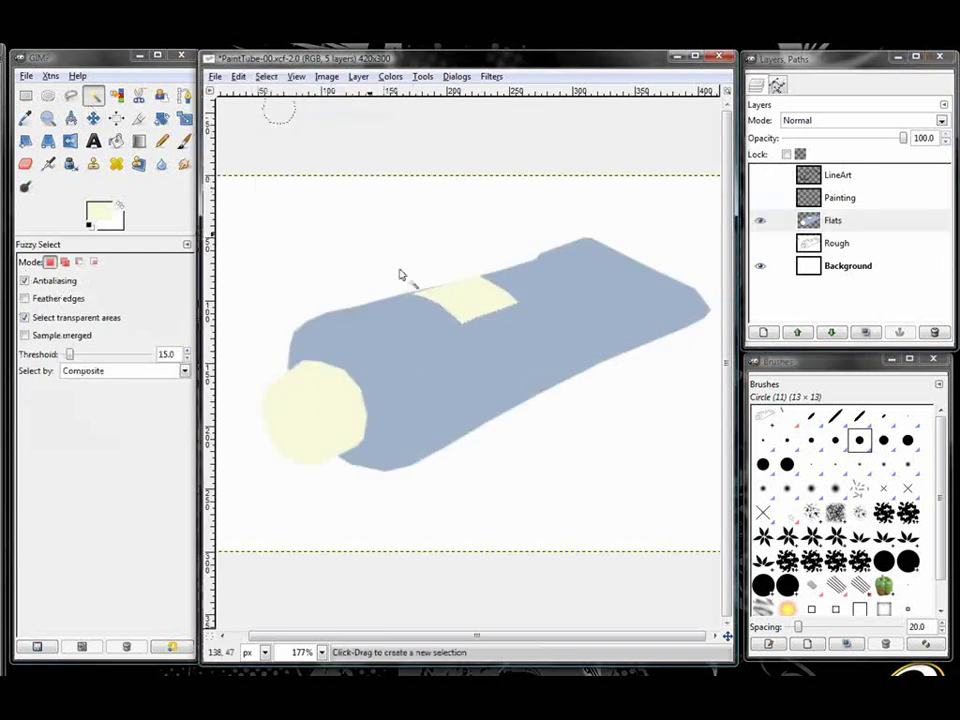
# Step: Select the greyish-blue tube body with Fuzzy Select and show the Painting and LineArt layers again
pyautogui.click(437, 380)
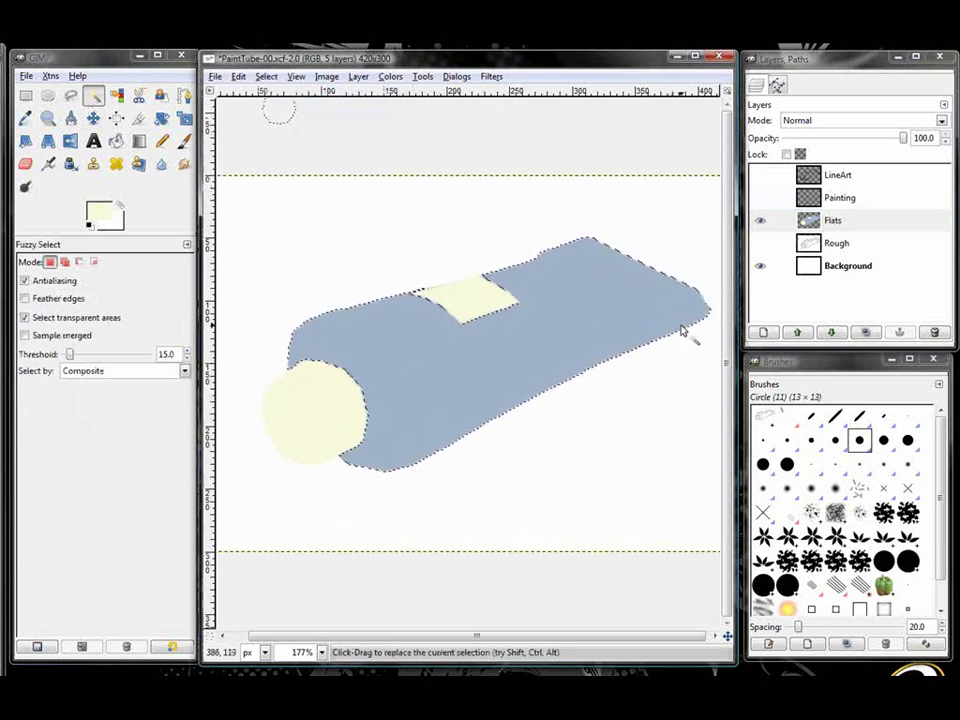
pyautogui.click(760, 197)
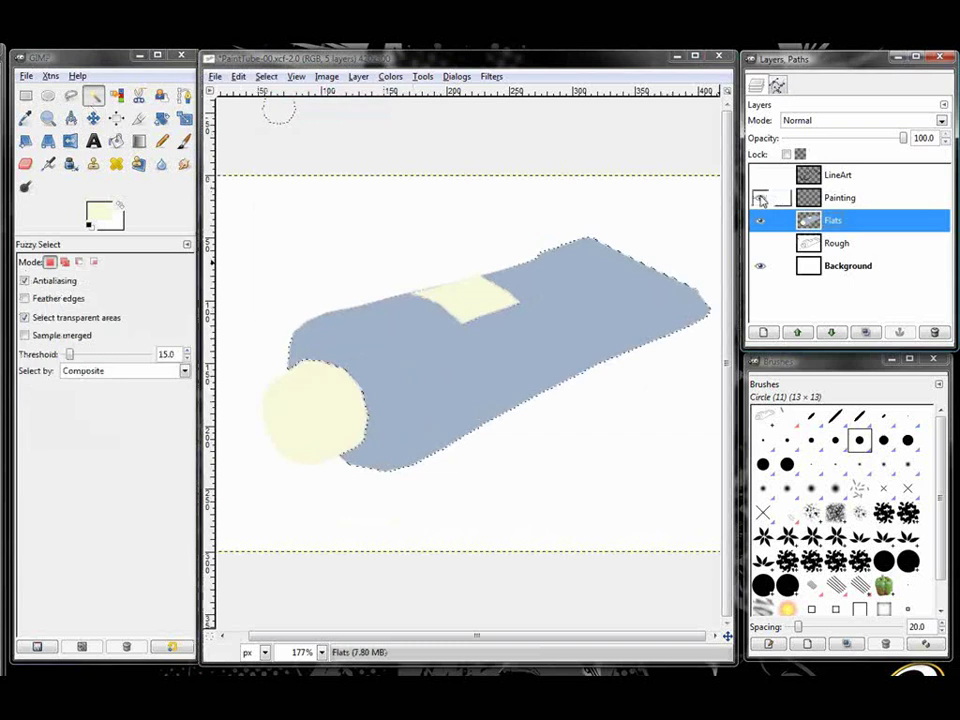
pyautogui.click(761, 175)
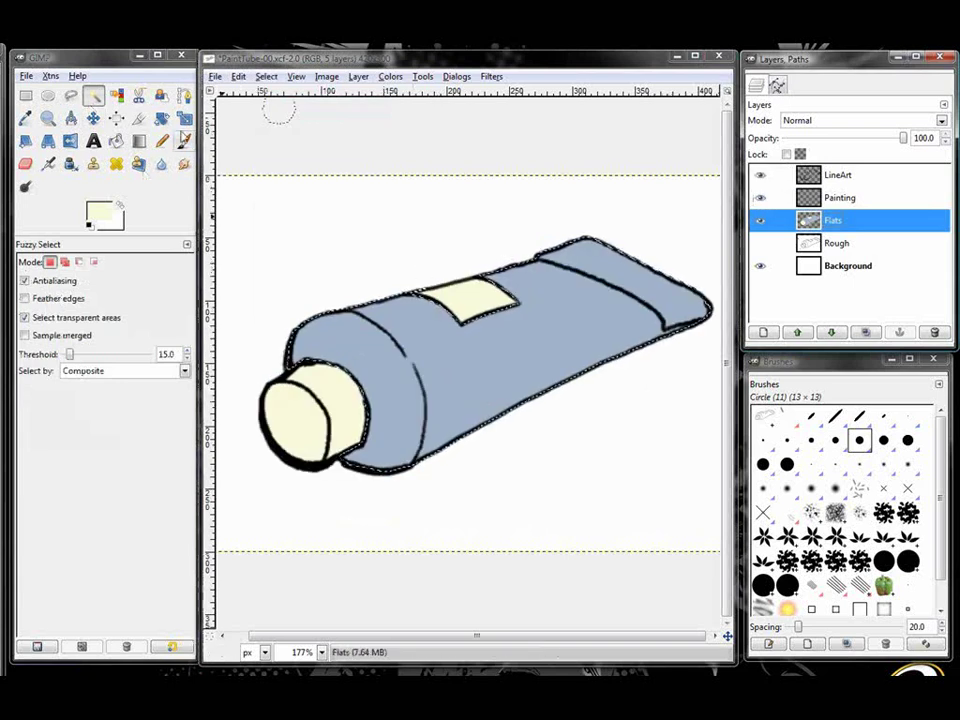
# Step: Choose the Paintbrush and set the foreground colour to a medium grey, starting from the light greyish-blue swatch in the colour history
pyautogui.click(184, 141)
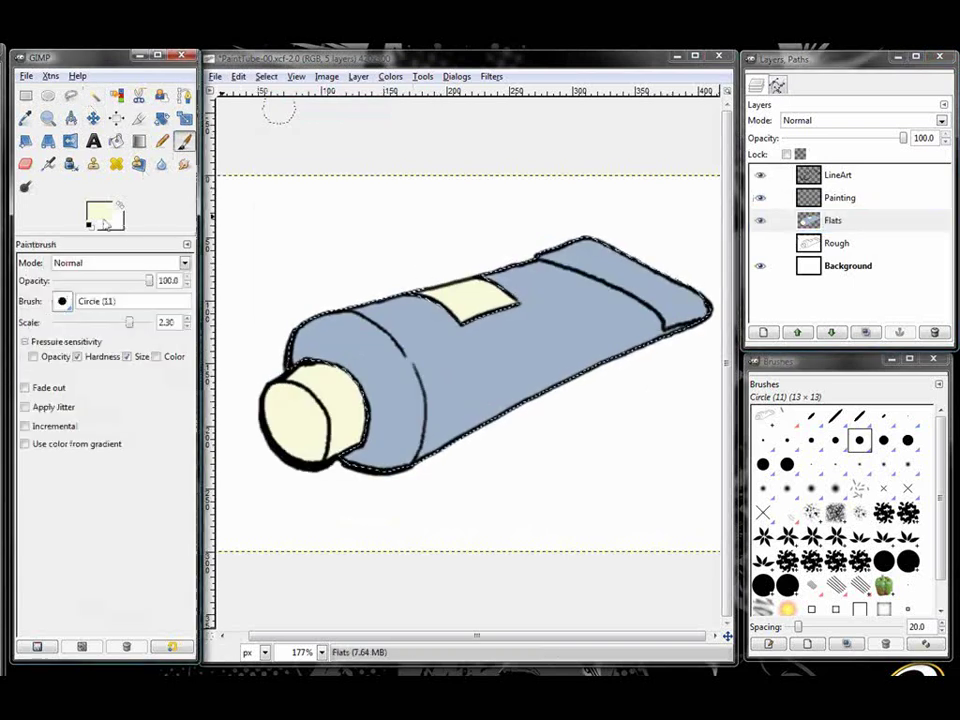
pyautogui.click(100, 212)
pyautogui.click(172, 307)
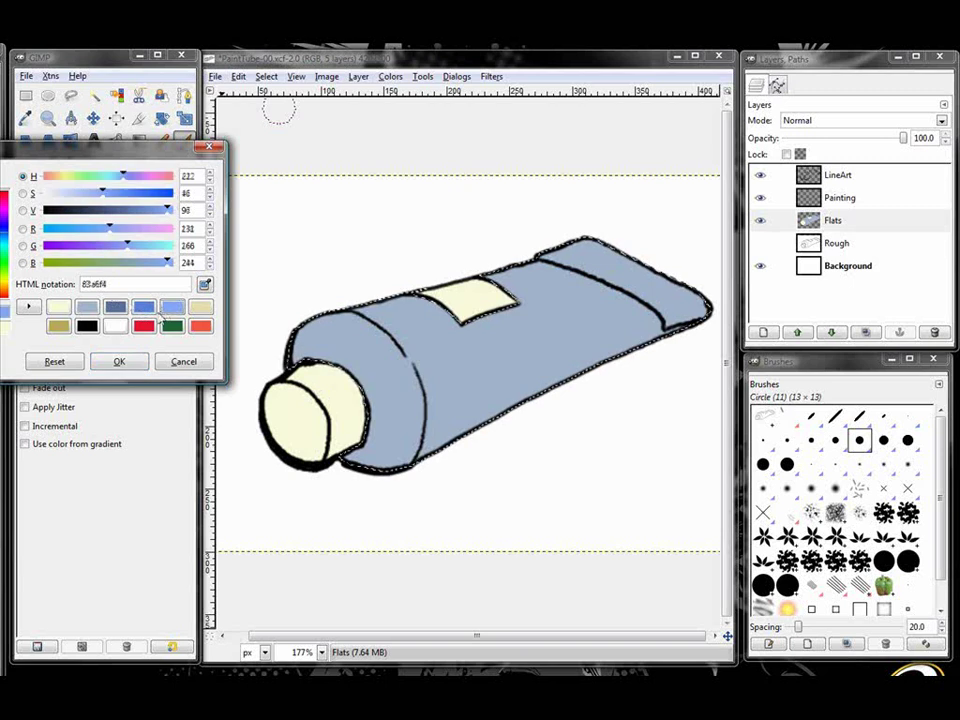
pyautogui.click(87, 307)
pyautogui.moveTo(0, 277); pyautogui.dragTo(0, 286)
pyautogui.click(123, 363)
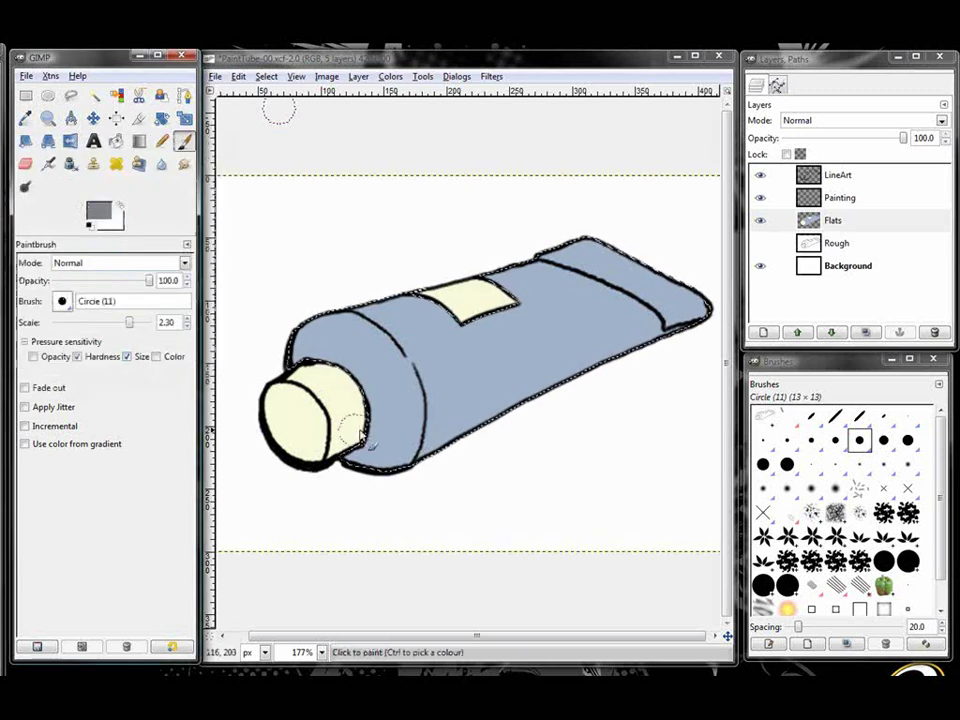
# Step: Paint a grey shadow along the tube body's lower edge and onto the crimped end, and clean its upper edge with the sampled base blue
pyautogui.moveTo(432, 401)
pyautogui.mouseDown()
pyautogui.moveTo(406, 456)
pyautogui.moveTo(428, 421)
pyautogui.moveTo(424, 460)
pyautogui.mouseUp()
pyautogui.moveTo(434, 395); pyautogui.dragTo(430, 480)
pyautogui.moveTo(438, 427)
pyautogui.mouseDown()
pyautogui.moveTo(447, 392)
pyautogui.moveTo(622, 361)
pyautogui.moveTo(458, 402)
pyautogui.moveTo(579, 382)
pyautogui.moveTo(446, 409)
pyautogui.moveTo(558, 375)
pyautogui.mouseUp()
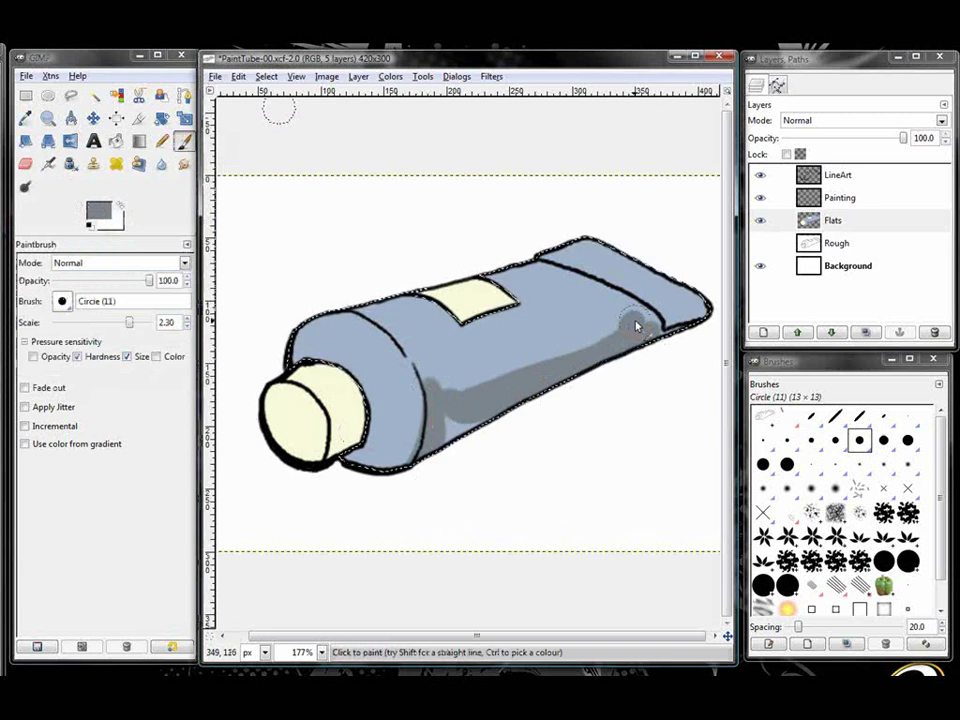
pyautogui.moveTo(622, 318)
pyautogui.mouseDown()
pyautogui.moveTo(650, 346)
pyautogui.moveTo(613, 304)
pyautogui.moveTo(663, 323)
pyautogui.moveTo(610, 289)
pyautogui.moveTo(658, 339)
pyautogui.moveTo(635, 309)
pyautogui.moveTo(653, 346)
pyautogui.moveTo(483, 415)
pyautogui.mouseUp()
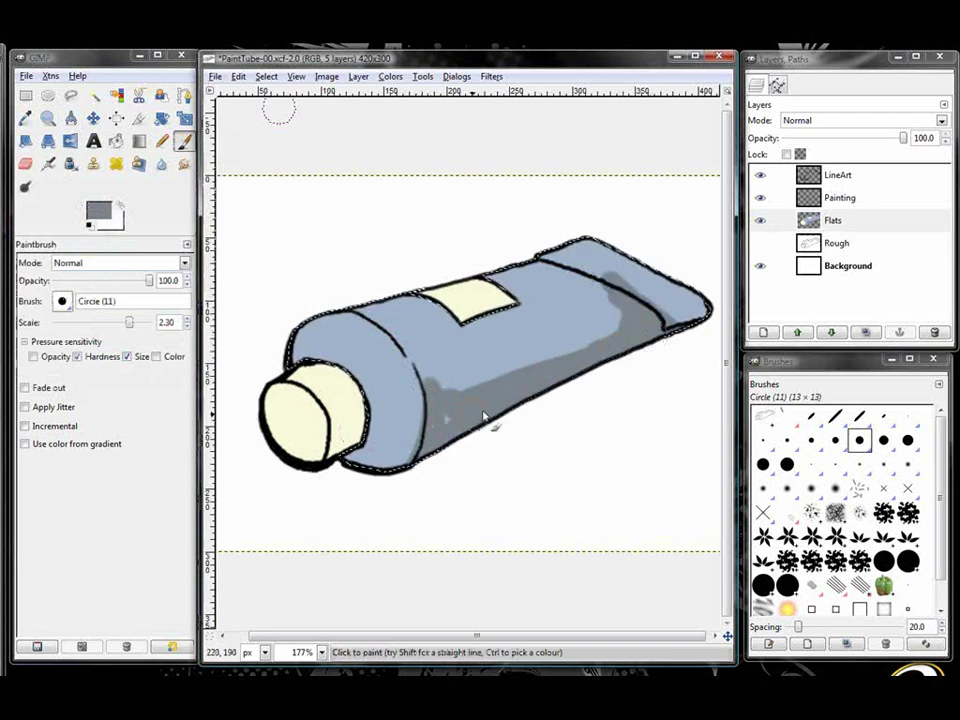
pyautogui.moveTo(440, 463)
pyautogui.mouseDown()
pyautogui.moveTo(467, 436)
pyautogui.moveTo(426, 480)
pyautogui.moveTo(439, 394)
pyautogui.moveTo(620, 355)
pyautogui.moveTo(550, 346)
pyautogui.moveTo(636, 311)
pyautogui.moveTo(611, 292)
pyautogui.moveTo(604, 353)
pyautogui.moveTo(620, 296)
pyautogui.moveTo(585, 367)
pyautogui.moveTo(635, 313)
pyautogui.moveTo(616, 313)
pyautogui.moveTo(547, 372)
pyautogui.moveTo(664, 320)
pyautogui.moveTo(636, 305)
pyautogui.moveTo(659, 314)
pyautogui.moveTo(684, 296)
pyautogui.moveTo(698, 303)
pyautogui.moveTo(678, 326)
pyautogui.moveTo(691, 306)
pyautogui.moveTo(618, 273)
pyautogui.moveTo(609, 290)
pyautogui.moveTo(707, 296)
pyautogui.moveTo(584, 272)
pyautogui.moveTo(666, 314)
pyautogui.moveTo(634, 261)
pyautogui.moveTo(667, 300)
pyautogui.moveTo(655, 277)
pyautogui.moveTo(604, 265)
pyautogui.moveTo(612, 250)
pyautogui.moveTo(585, 261)
pyautogui.moveTo(673, 304)
pyautogui.moveTo(678, 291)
pyautogui.moveTo(647, 278)
pyautogui.moveTo(671, 293)
pyautogui.moveTo(667, 305)
pyautogui.moveTo(668, 294)
pyautogui.moveTo(639, 285)
pyautogui.moveTo(677, 296)
pyautogui.mouseUp()
pyautogui.keyDown('ctrl'); pyautogui.click(592, 259); pyautogui.keyUp('ctrl')
pyautogui.moveTo(574, 276)
pyautogui.mouseDown()
pyautogui.moveTo(607, 320)
pyautogui.moveTo(548, 346)
pyautogui.mouseUp()
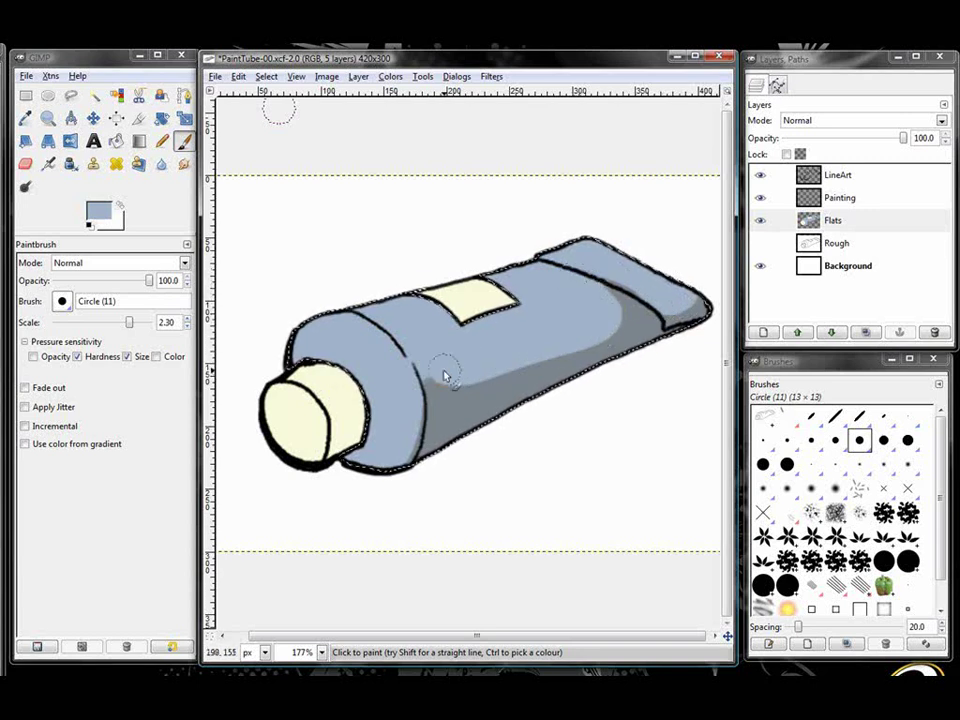
# Step: Paint the sampled shadow grey around the lower part of the tube's shoulder beside the cap, and refine it with the sampled base blue
pyautogui.keyDown('ctrl'); pyautogui.click(456, 392); pyautogui.keyUp('ctrl')
pyautogui.moveTo(379, 454)
pyautogui.mouseDown()
pyautogui.moveTo(415, 462)
pyautogui.moveTo(360, 459)
pyautogui.moveTo(437, 426)
pyautogui.mouseUp()
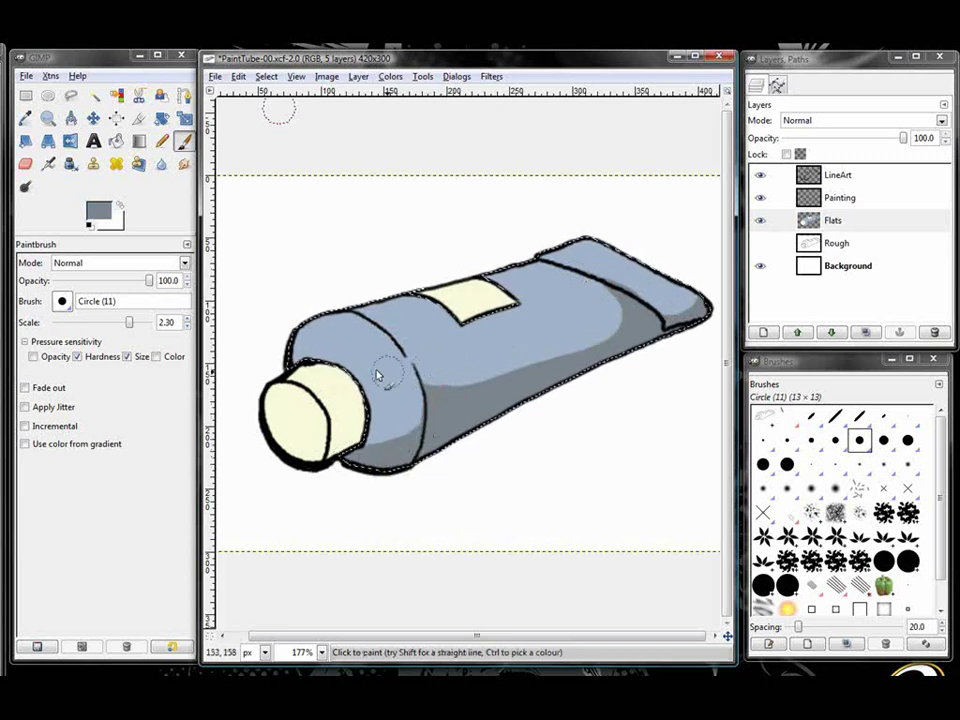
pyautogui.moveTo(369, 412); pyautogui.dragTo(358, 458)
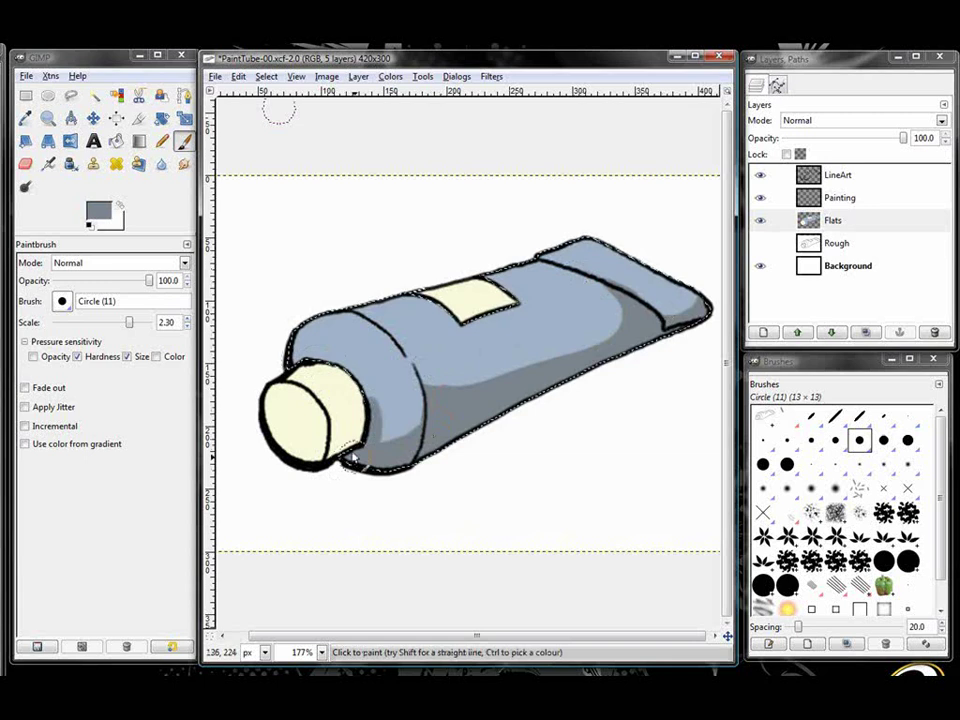
pyautogui.moveTo(371, 402); pyautogui.dragTo(376, 464)
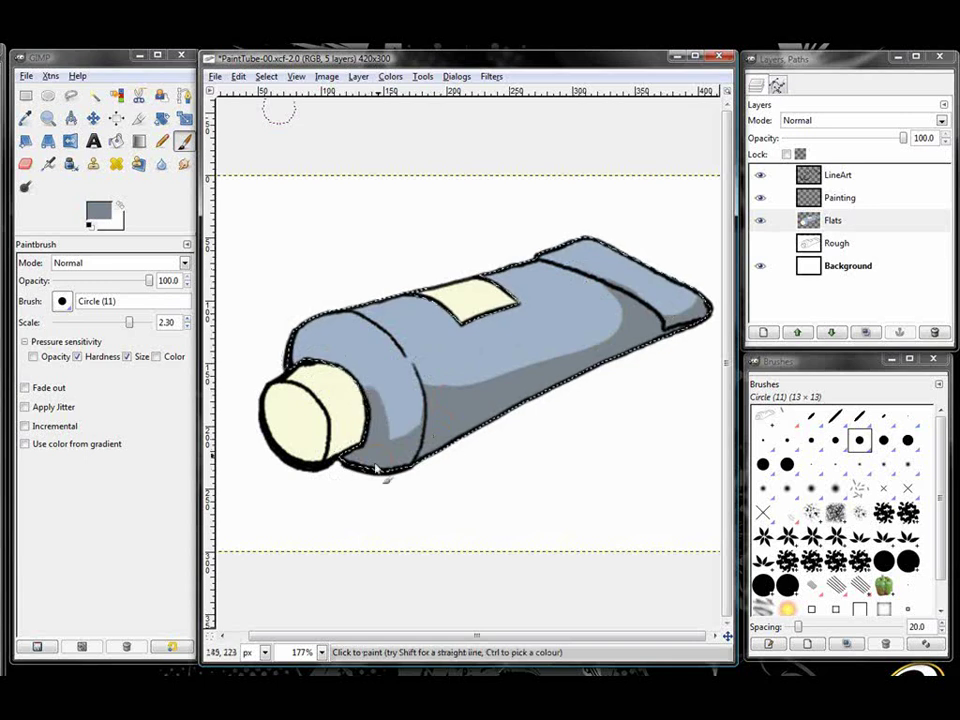
pyautogui.keyDown('ctrl'); pyautogui.click(390, 400); pyautogui.keyUp('ctrl')
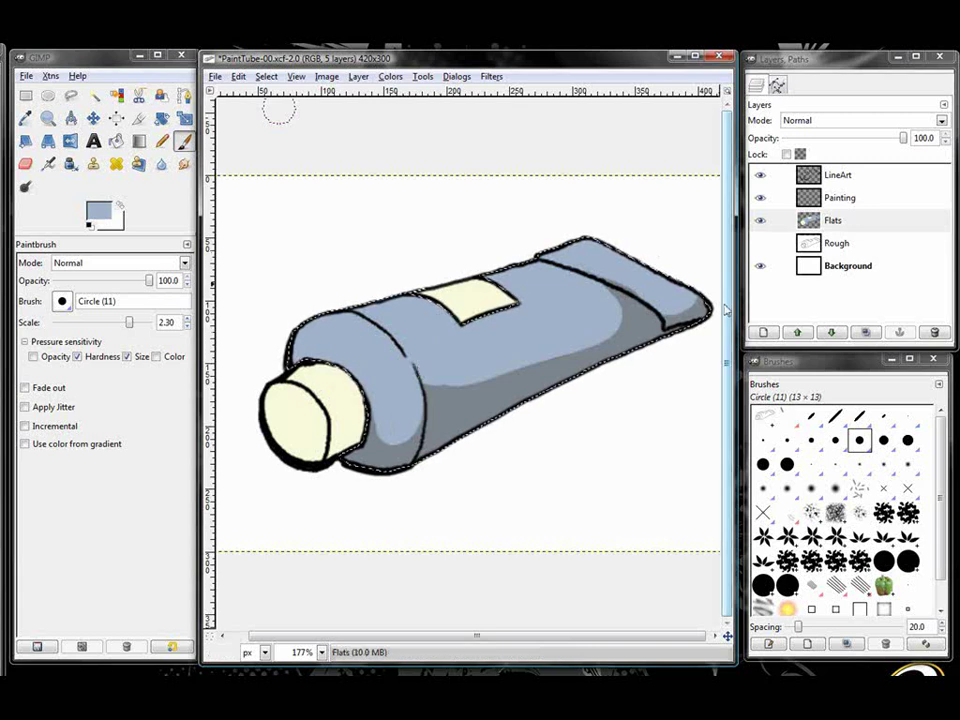
# Step: Set the foreground to a pale light blue based on the greyish-blue swatch, and turn off pressure sensitivity for brush hardness
pyautogui.click(102, 212)
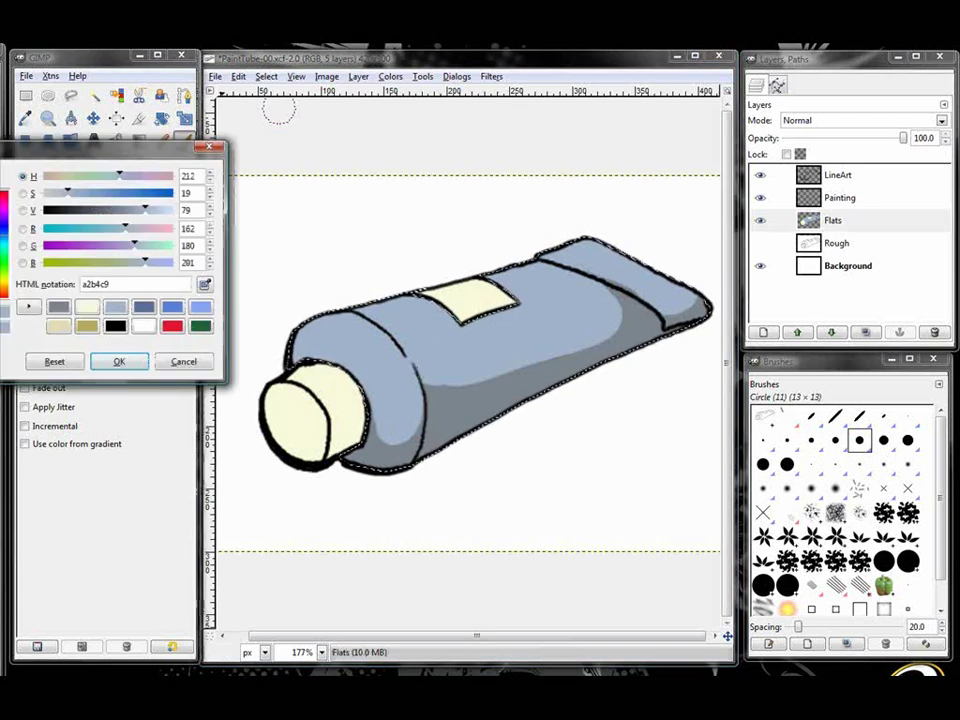
pyautogui.click(115, 308)
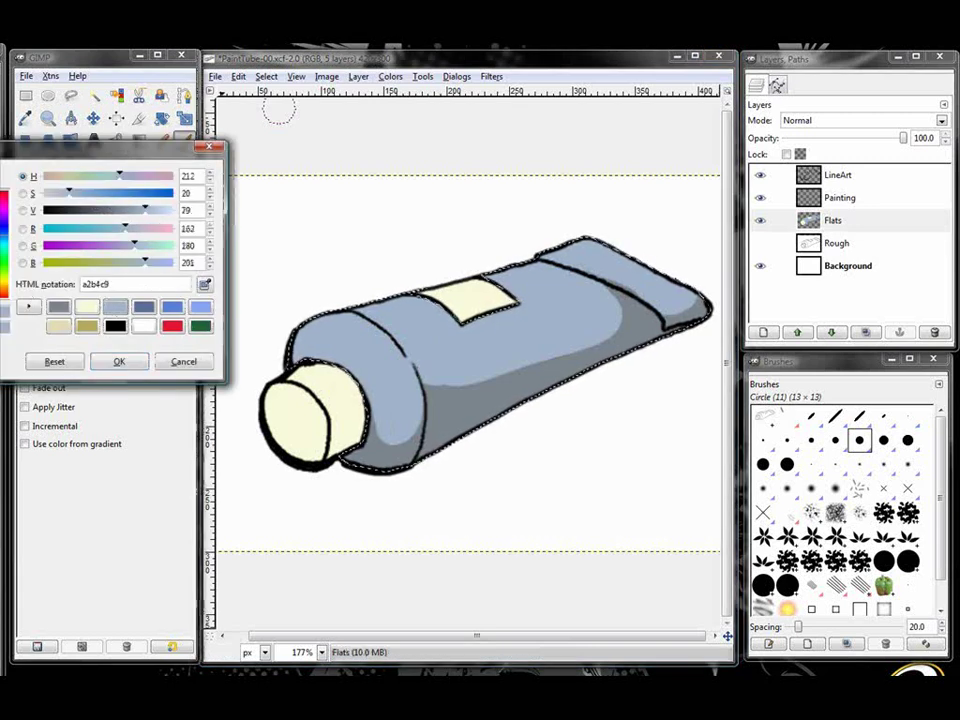
pyautogui.click(4, 240)
pyautogui.click(0, 196)
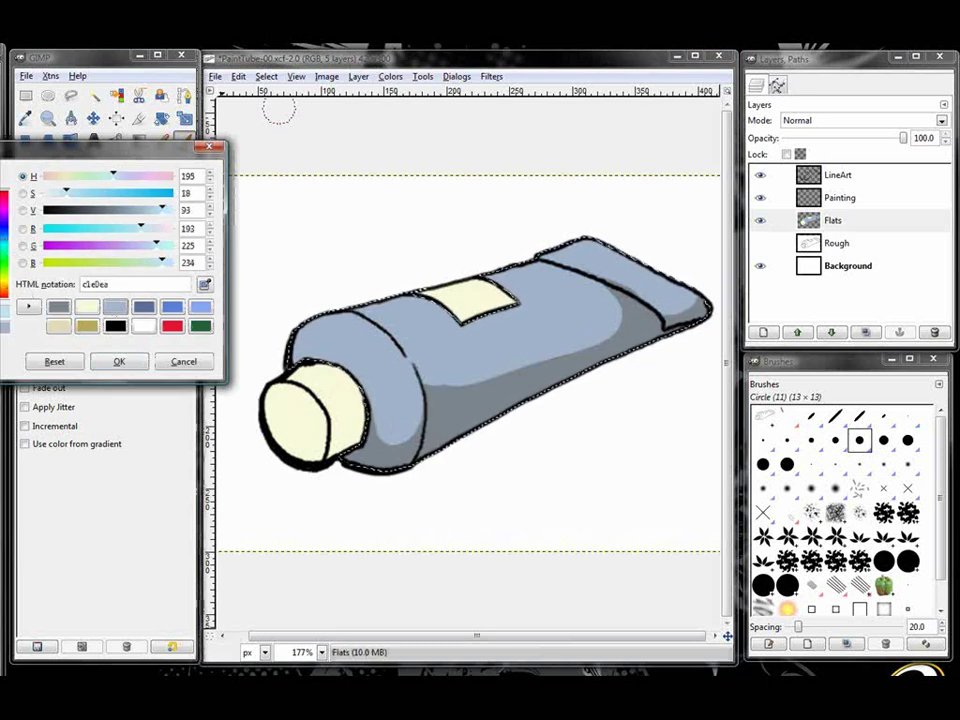
pyautogui.press('Return')
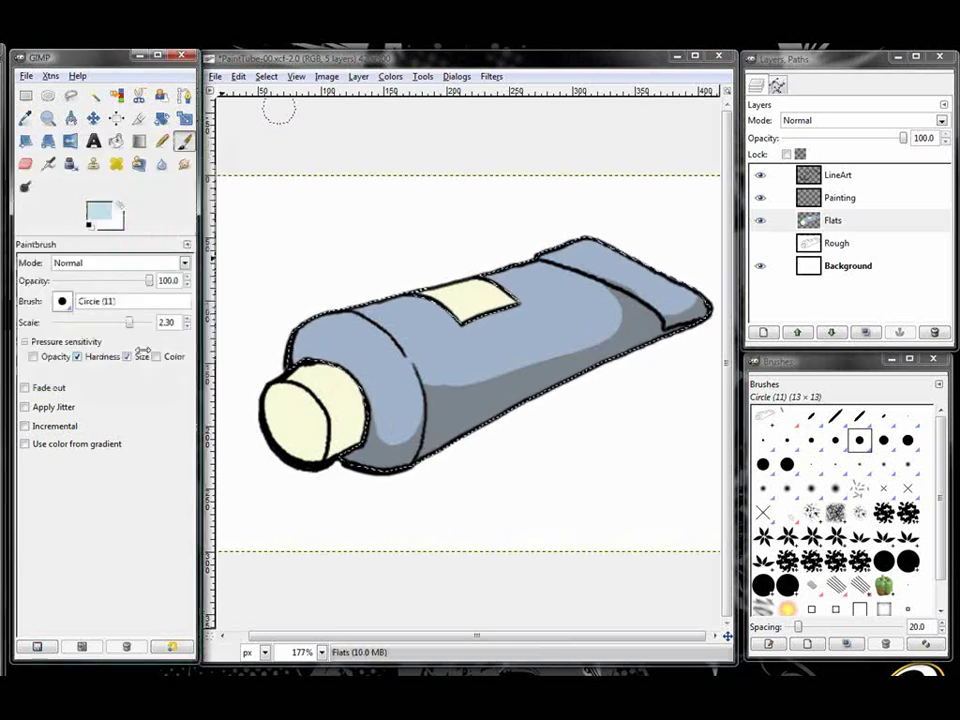
pyautogui.click(77, 356)
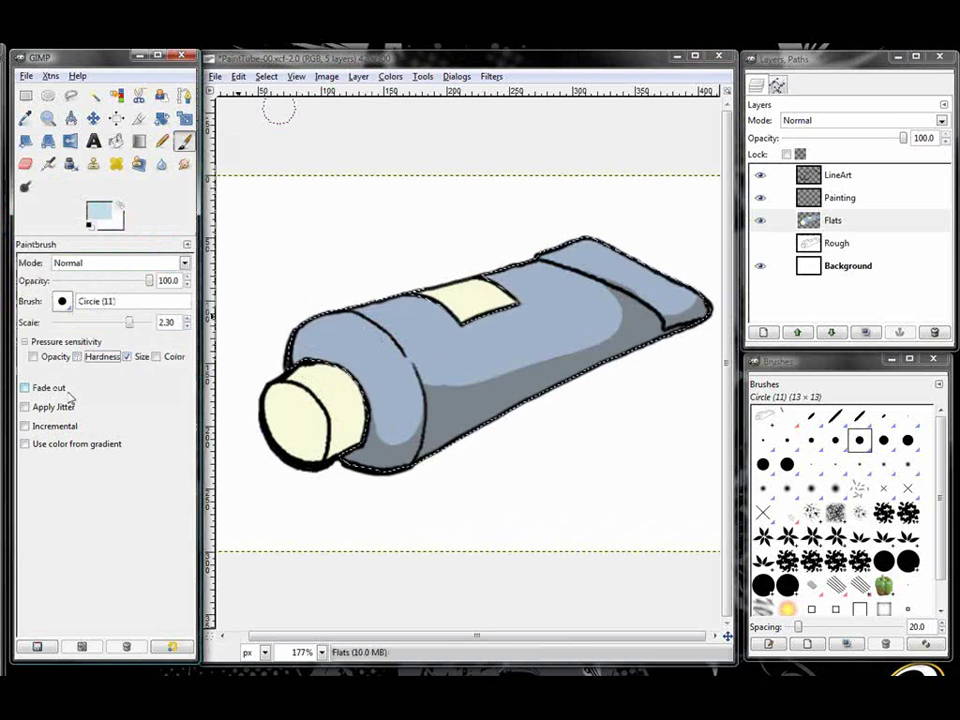
# Step: Paint pale blue highlights on the tube's upper side near the shoulder line and on the crimped end, blending them with sampled tube colours
pyautogui.moveTo(374, 311)
pyautogui.mouseDown()
pyautogui.moveTo(398, 345)
pyautogui.moveTo(395, 326)
pyautogui.moveTo(367, 315)
pyautogui.moveTo(399, 337)
pyautogui.moveTo(395, 303)
pyautogui.moveTo(416, 311)
pyautogui.moveTo(392, 324)
pyautogui.moveTo(402, 330)
pyautogui.moveTo(334, 317)
pyautogui.moveTo(337, 328)
pyautogui.moveTo(375, 330)
pyautogui.moveTo(318, 332)
pyautogui.moveTo(374, 349)
pyautogui.moveTo(337, 331)
pyautogui.moveTo(388, 384)
pyautogui.moveTo(374, 321)
pyautogui.moveTo(379, 376)
pyautogui.moveTo(364, 338)
pyautogui.moveTo(344, 326)
pyautogui.moveTo(392, 407)
pyautogui.moveTo(364, 356)
pyautogui.mouseUp()
pyautogui.keyDown('ctrl'); pyautogui.click(350, 340); pyautogui.keyUp('ctrl')
pyautogui.keyDown('ctrl'); pyautogui.click(400, 306); pyautogui.keyUp('ctrl')
pyautogui.keyDown('ctrl'); pyautogui.click(352, 338); pyautogui.keyUp('ctrl')
pyautogui.keyDown('ctrl'); pyautogui.click(397, 320); pyautogui.keyUp('ctrl')
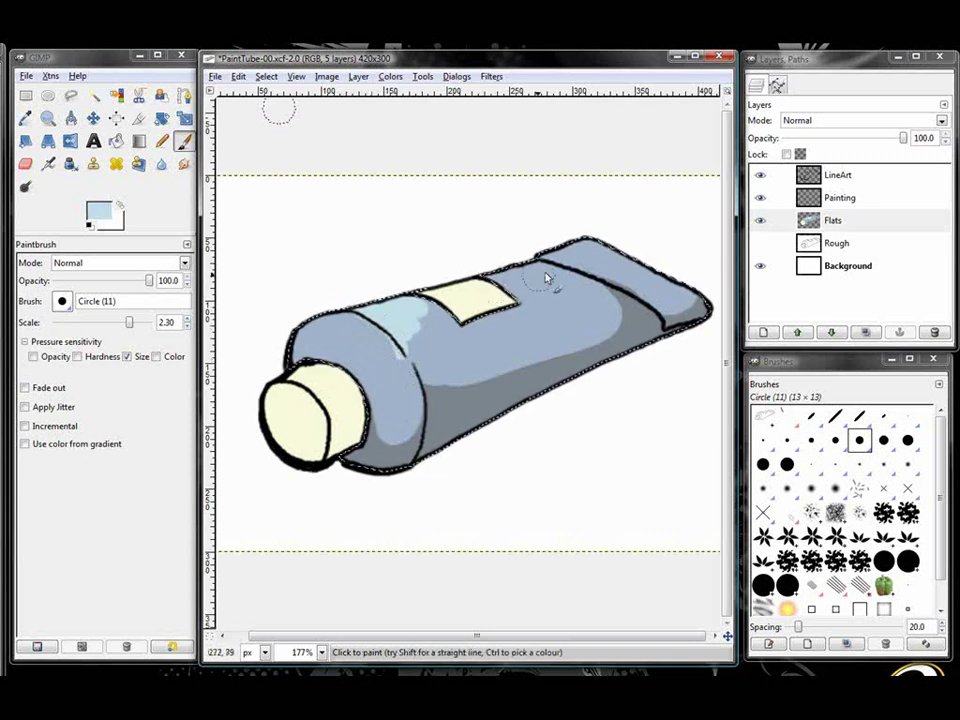
pyautogui.moveTo(556, 253); pyautogui.dragTo(589, 267)
pyautogui.keyDown('ctrl'); pyautogui.click(592, 267); pyautogui.keyUp('ctrl')
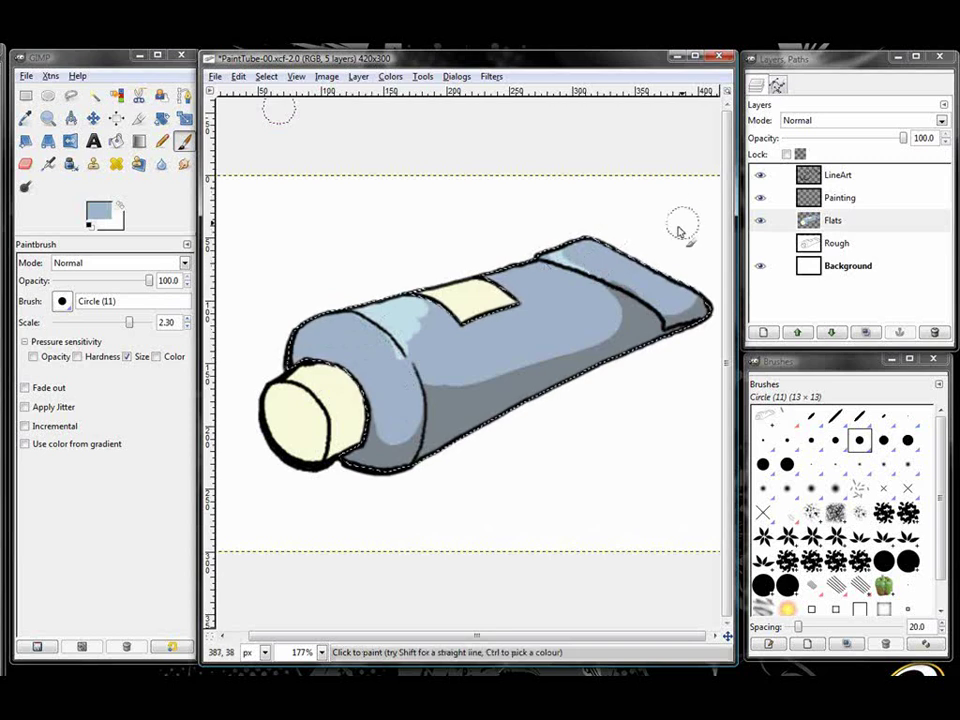
# Step: Replace the tube selection with the cap area by converting the Cap path to a selection
pyautogui.click(779, 86)
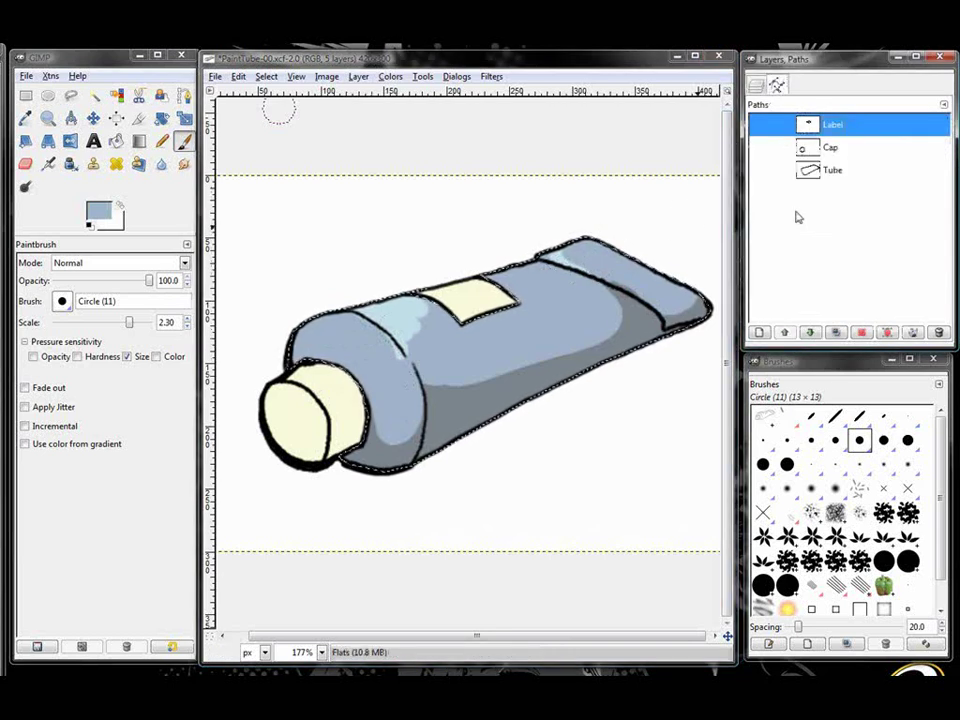
pyautogui.click(830, 150)
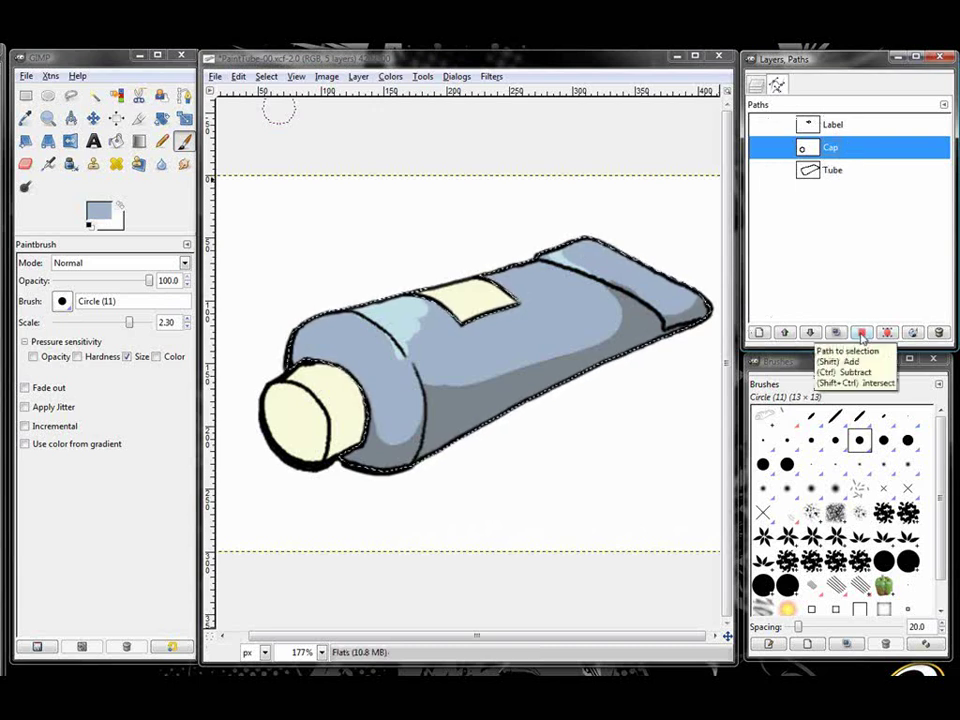
pyautogui.click(863, 333)
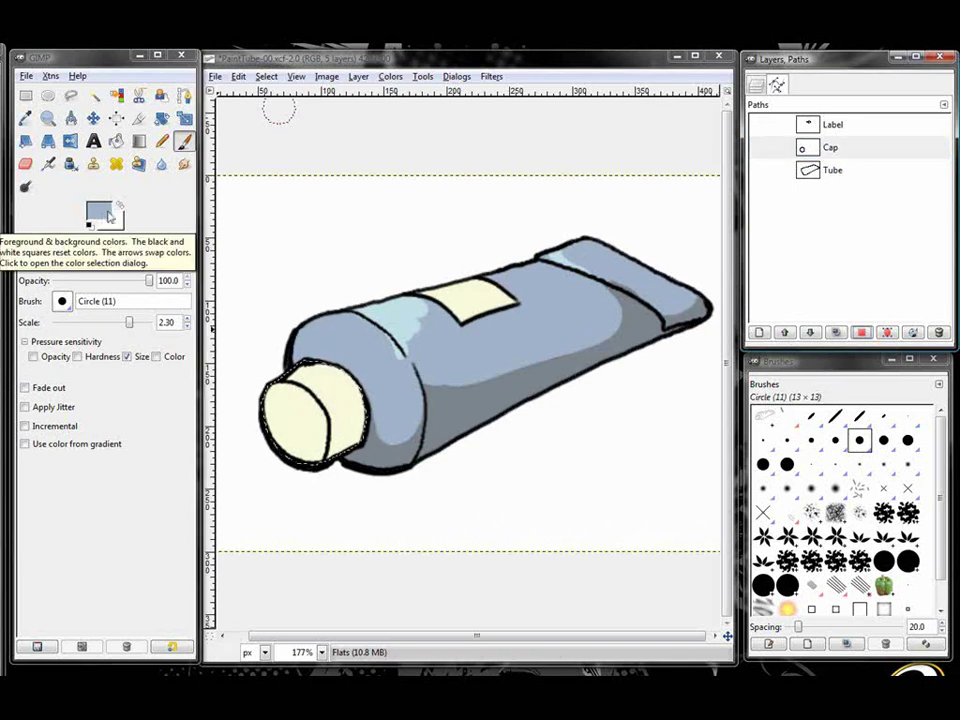
# Step: Shade the lower side of the cap with beige e3dbb0, and soften the shadow with the cap's sampled cream
pyautogui.click(99, 216)
pyautogui.click(92, 331)
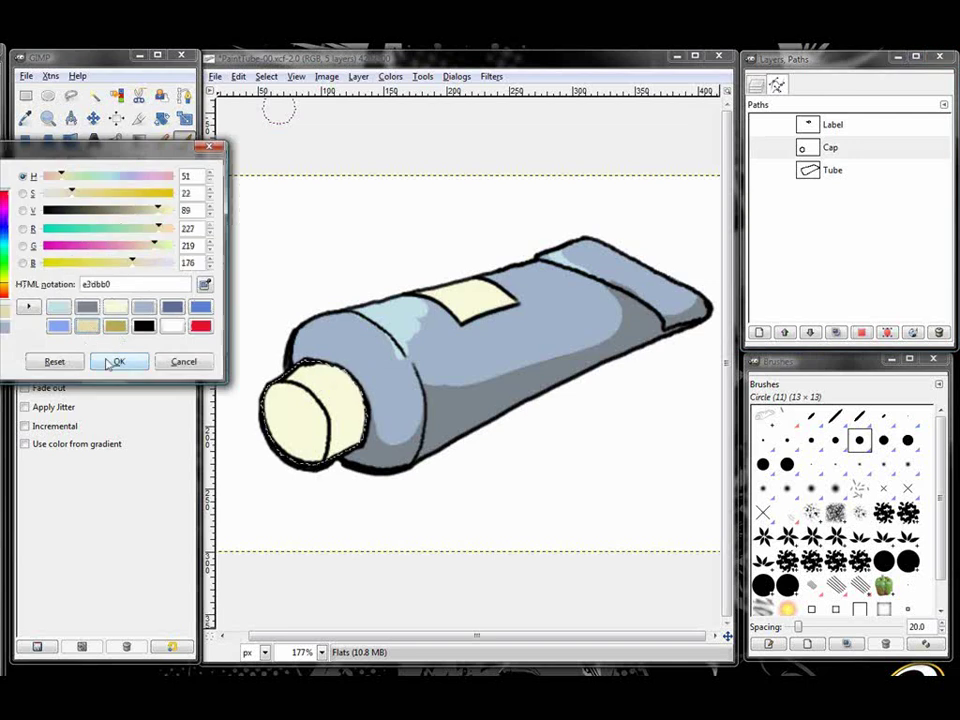
pyautogui.click(120, 365)
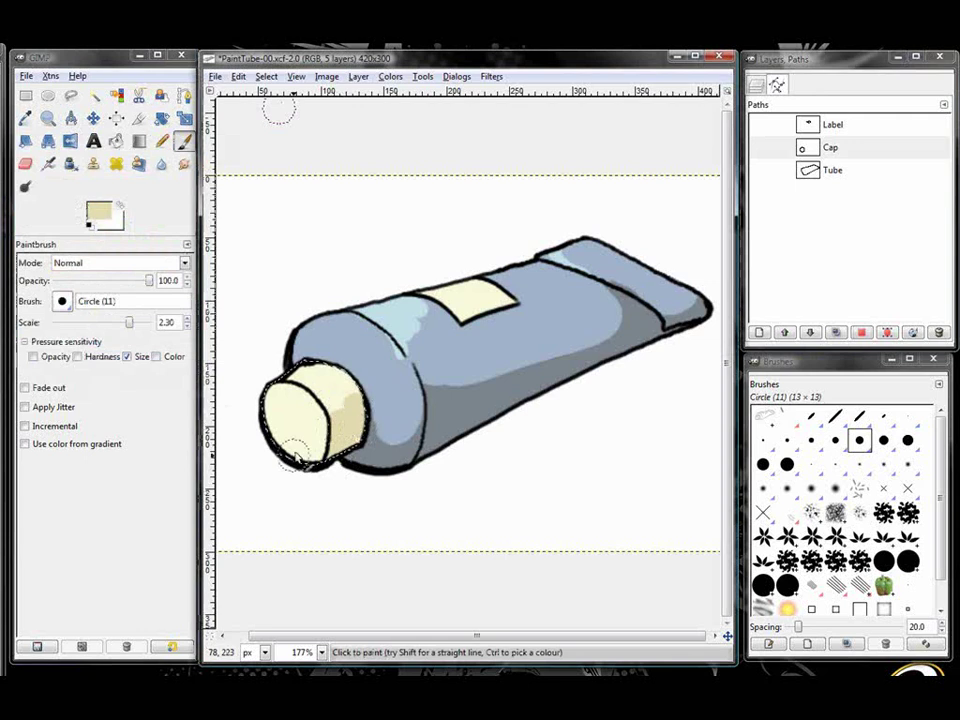
pyautogui.keyDown('ctrl'); pyautogui.click(332, 399); pyautogui.keyUp('ctrl')
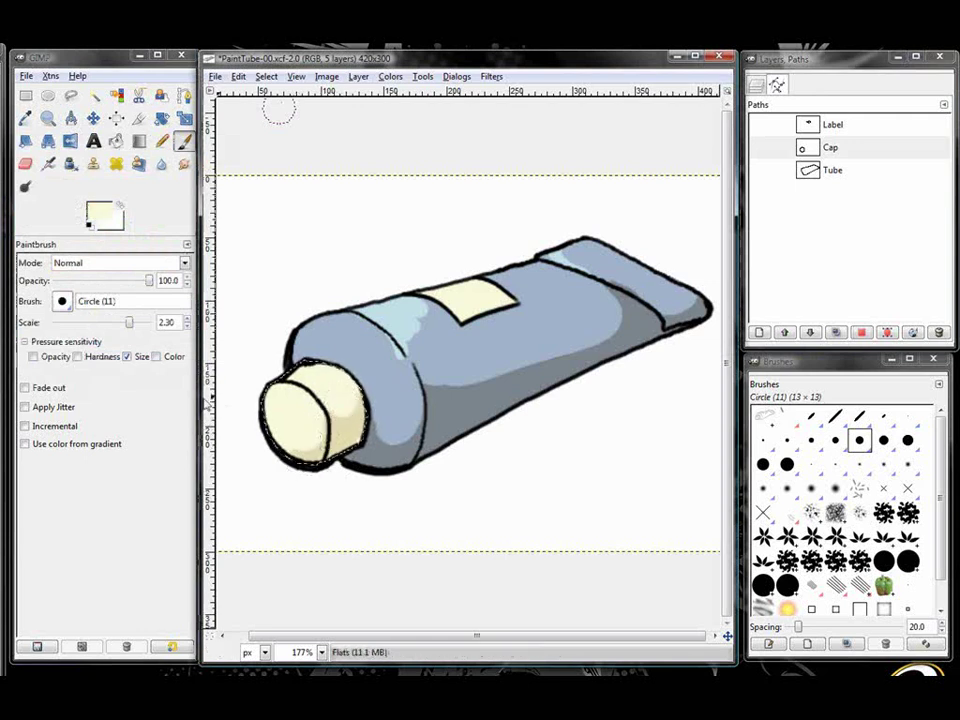
# Step: Highlight the cap with pale cream ffffea, and add small white glints with the brush scale reduced to 0.40
pyautogui.click(99, 216)
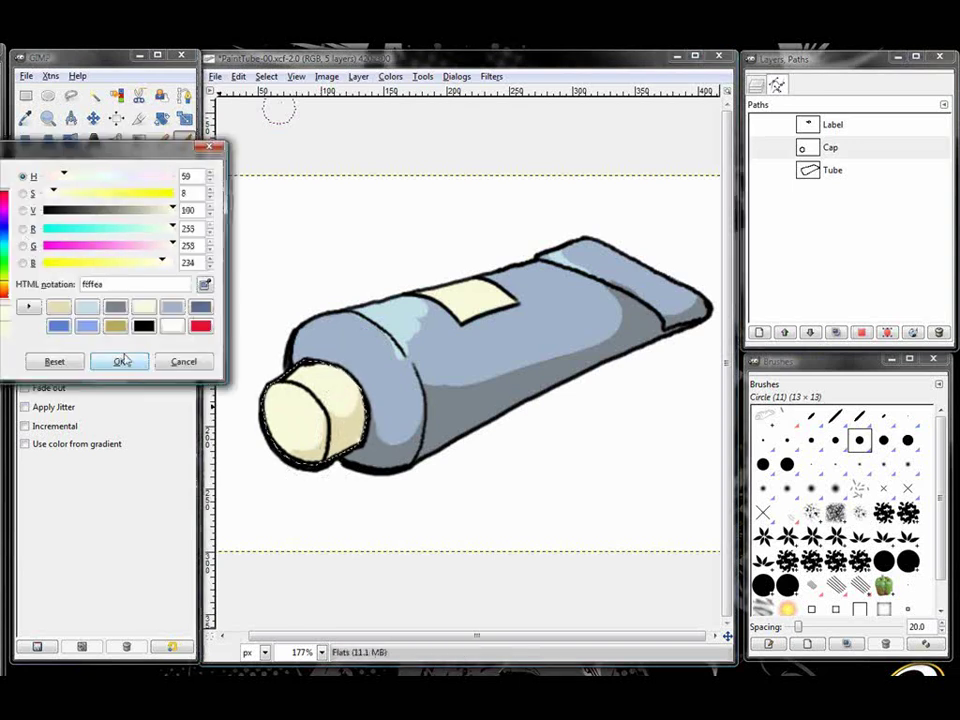
pyautogui.click(119, 361)
pyautogui.press('[')
pyautogui.press('[')
pyautogui.press('[')
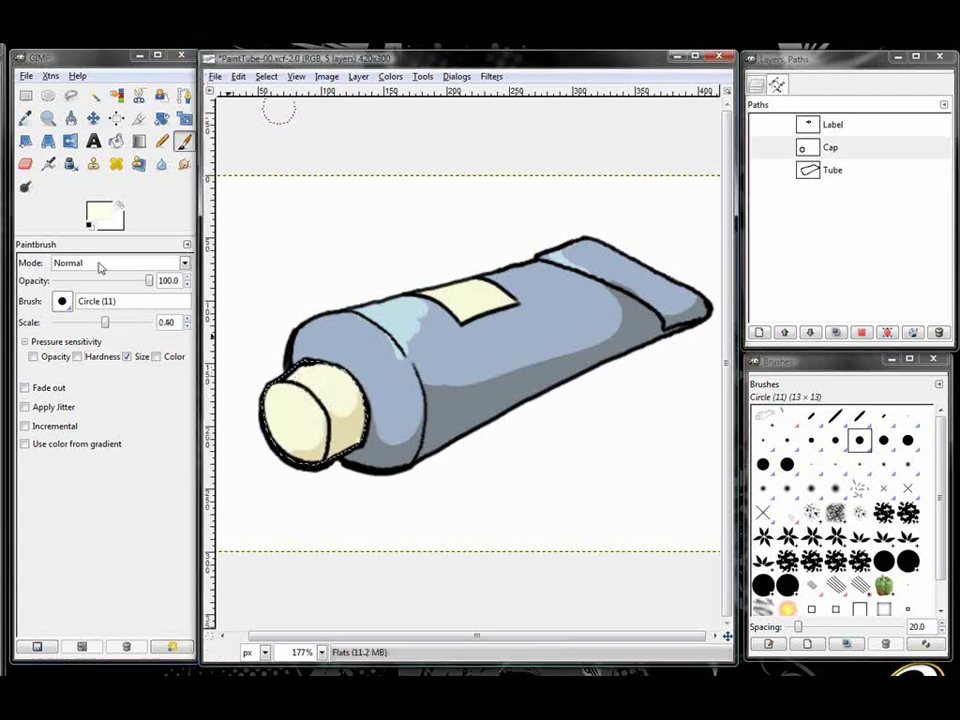
pyautogui.click(96, 213)
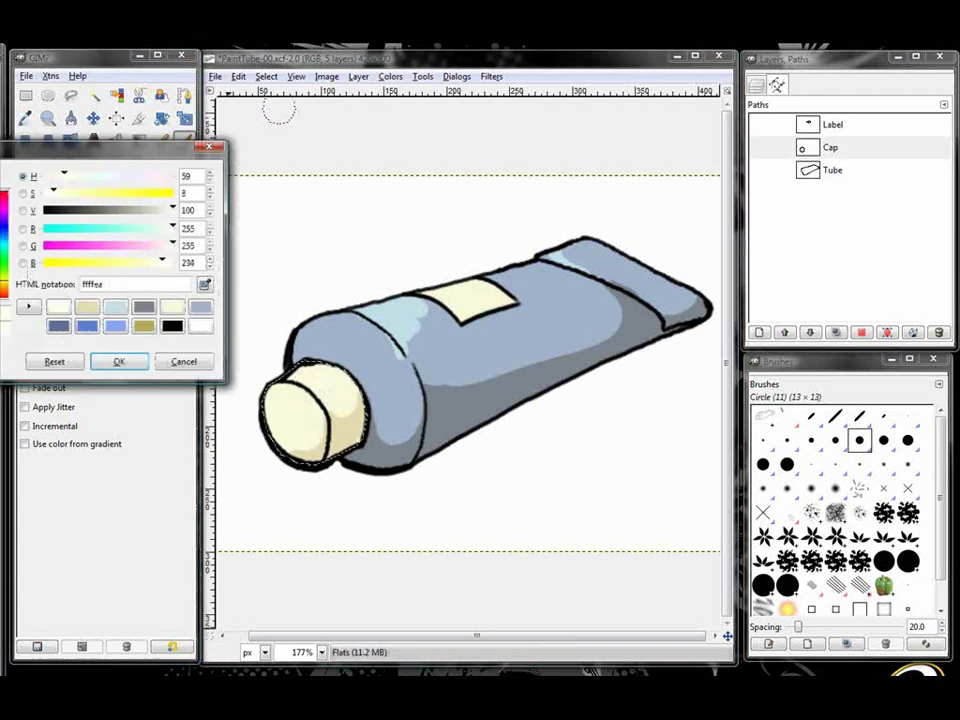
pyautogui.click(120, 361)
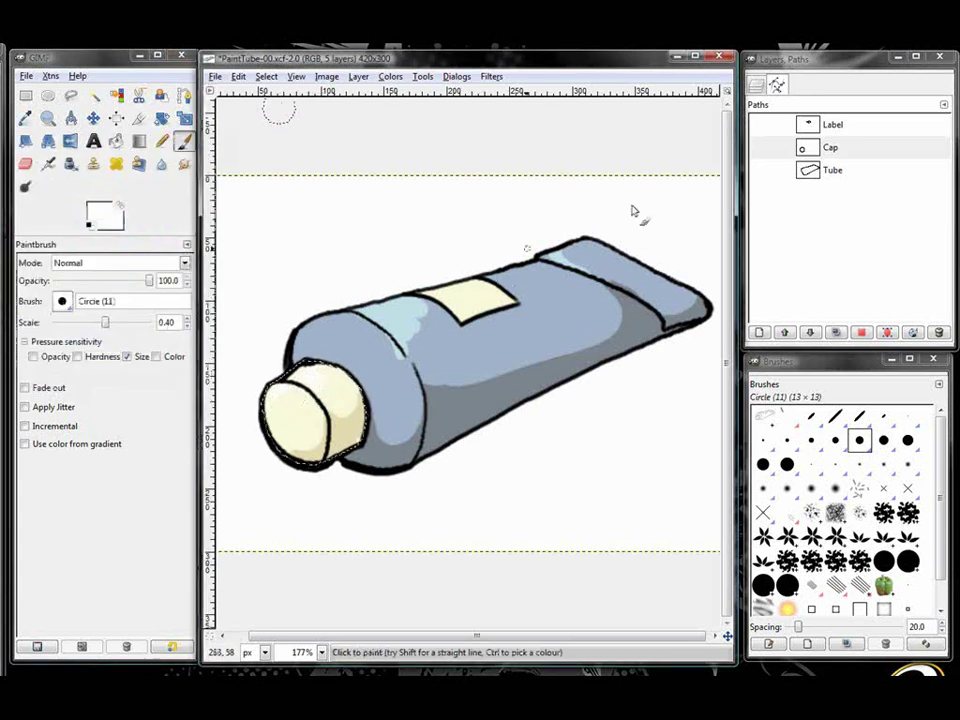
# Step: Touch up the label's shading inside a selection made from the Label path, and clear the selection to view the drawing at 100%
pyautogui.click(835, 124)
pyautogui.click(861, 332)
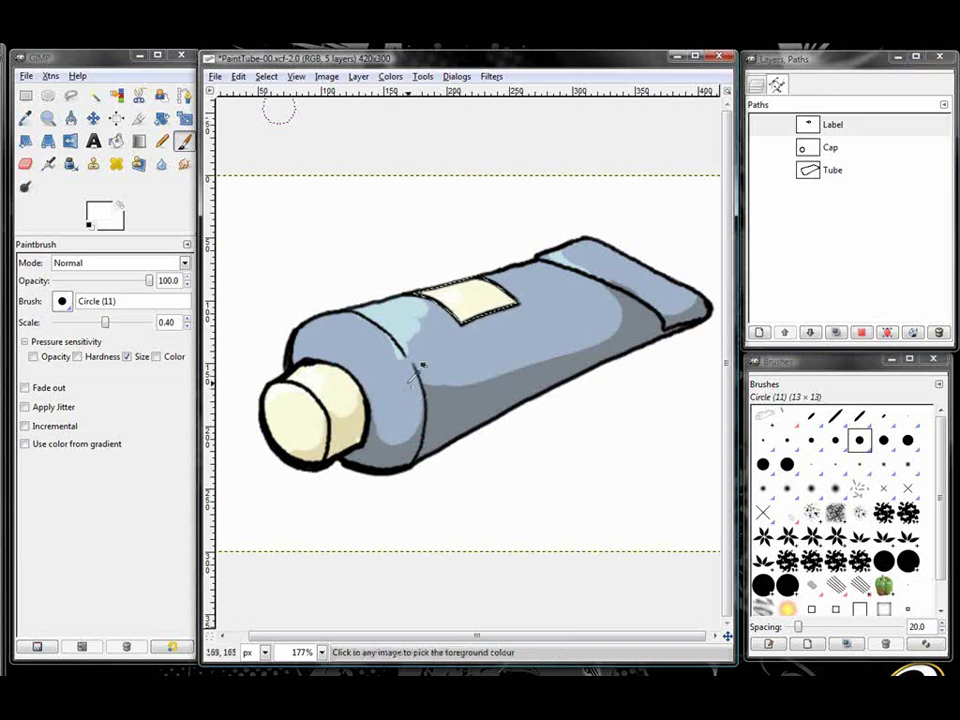
pyautogui.hotkey('ctrl', 'shift', 'a')
pyautogui.click(321, 652)
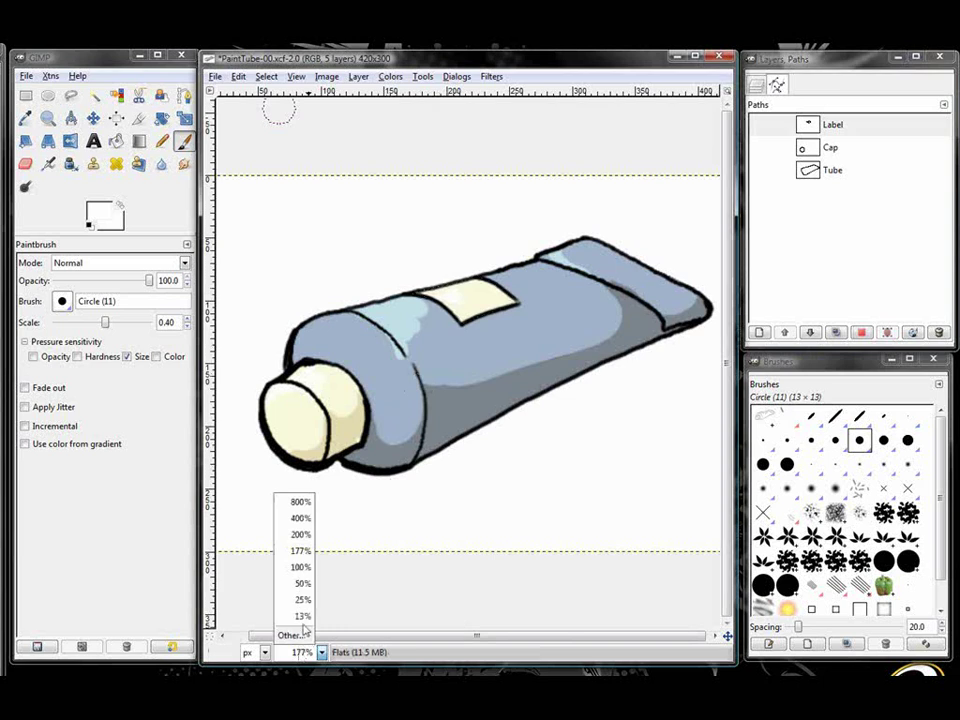
pyautogui.click(297, 582)
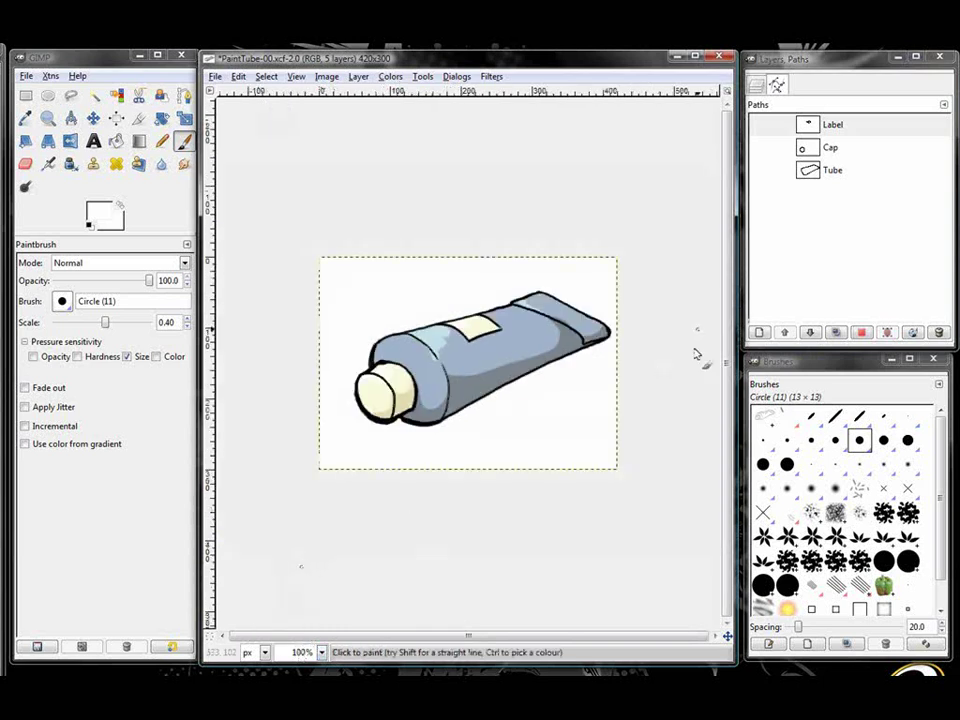